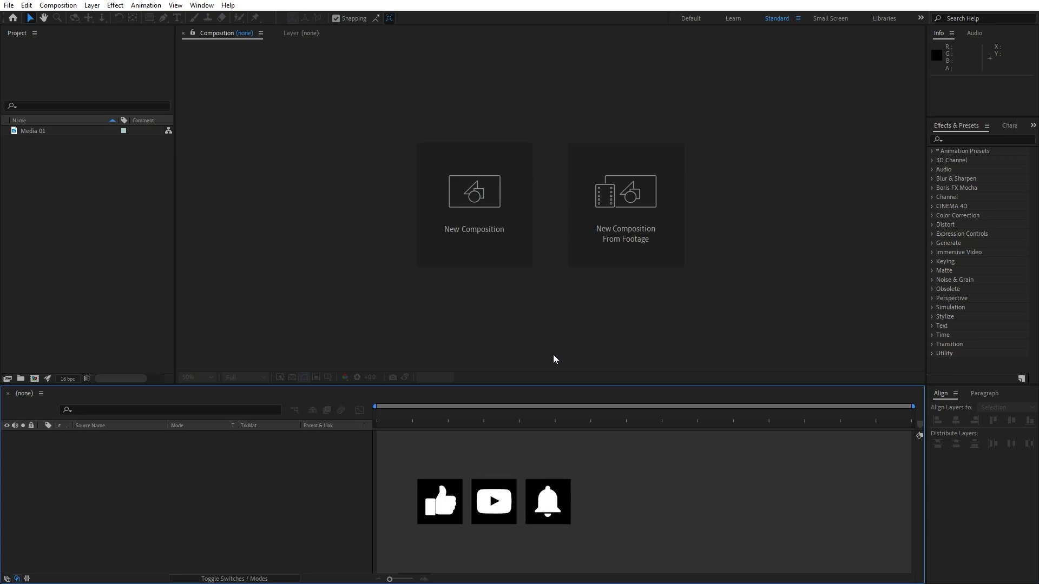
Create a composition named Final with a duration of 0:00:10:00
click(34, 379)
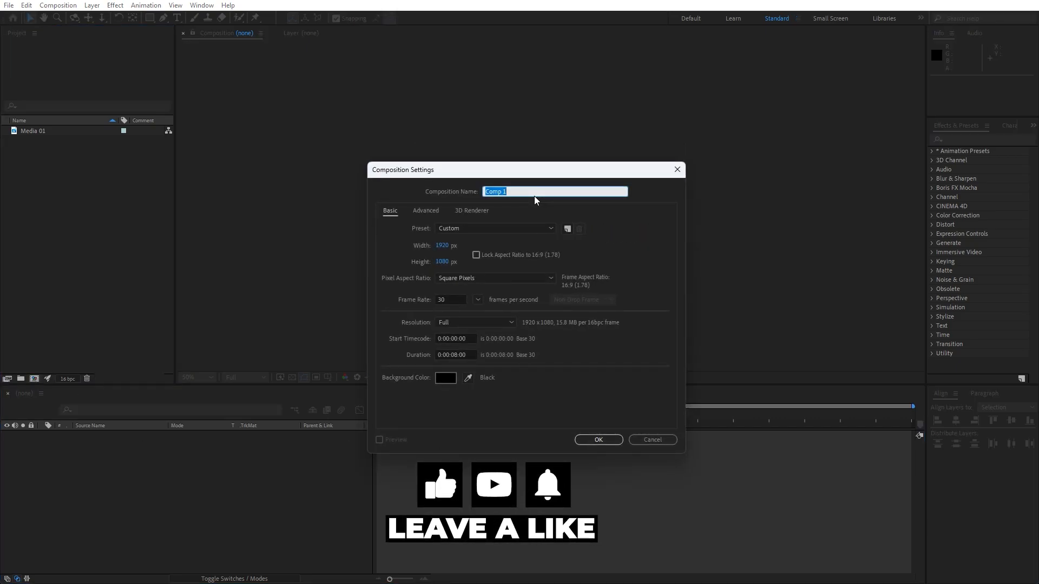
text(Final)
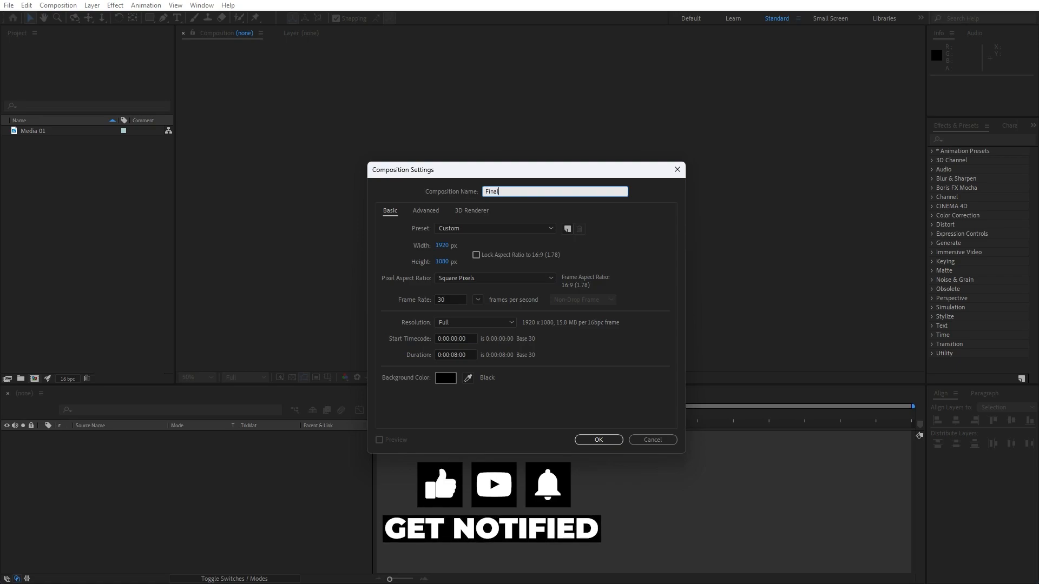
click(459, 354)
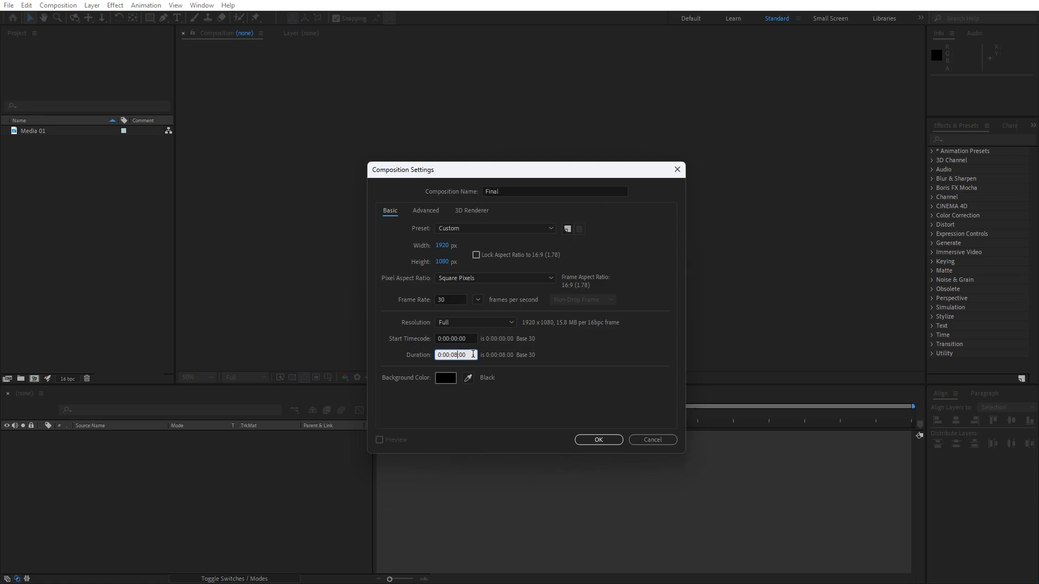
key(BackSpace)
key(BackSpace)
key(BackSpace)
click(598, 440)
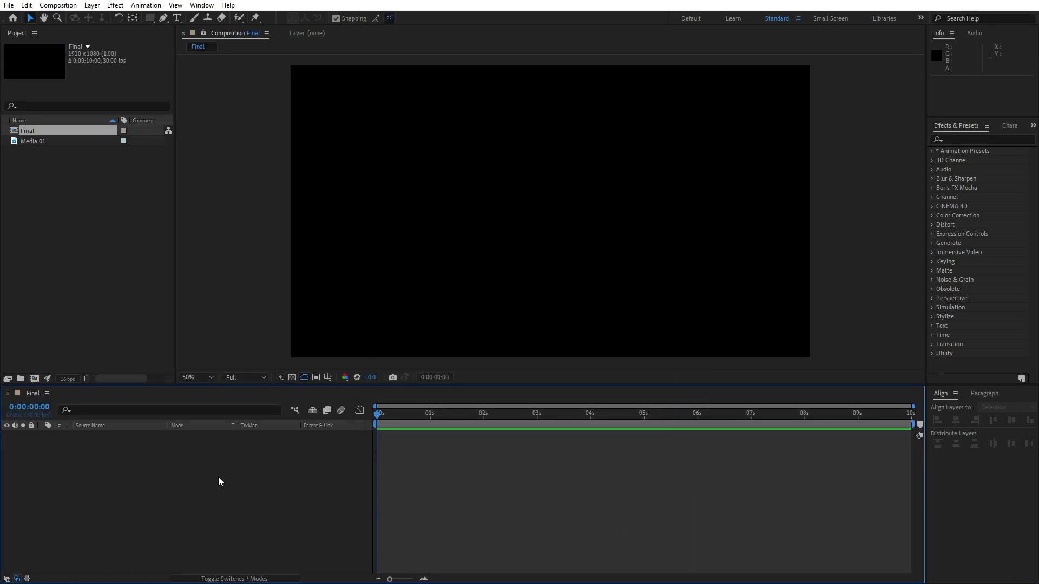
Create a second composition 2000 px wide and 500 px high
key(ctrl+n)
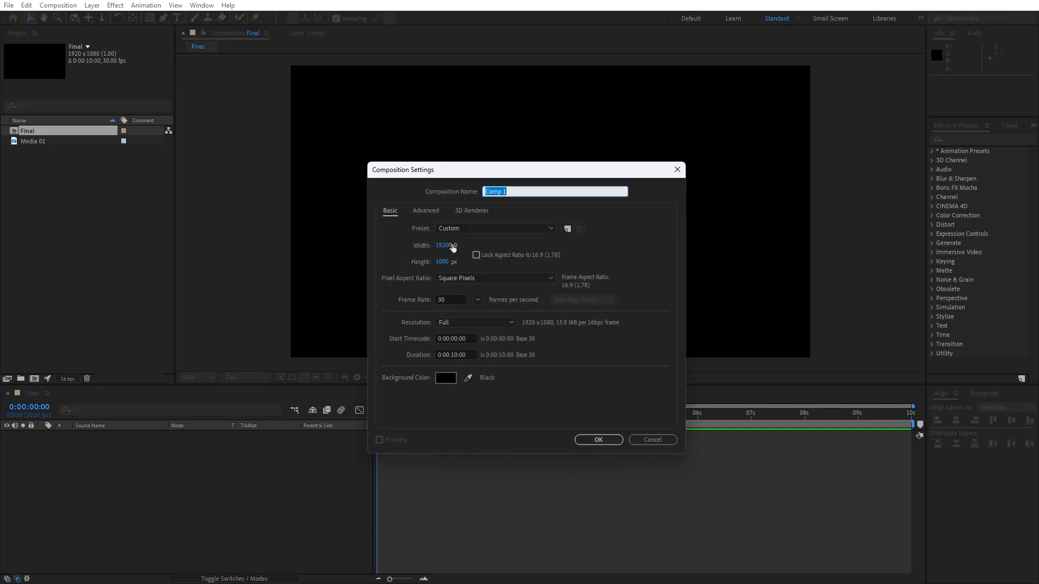
click(452, 247)
text(2000)
key(Tab)
text(500)
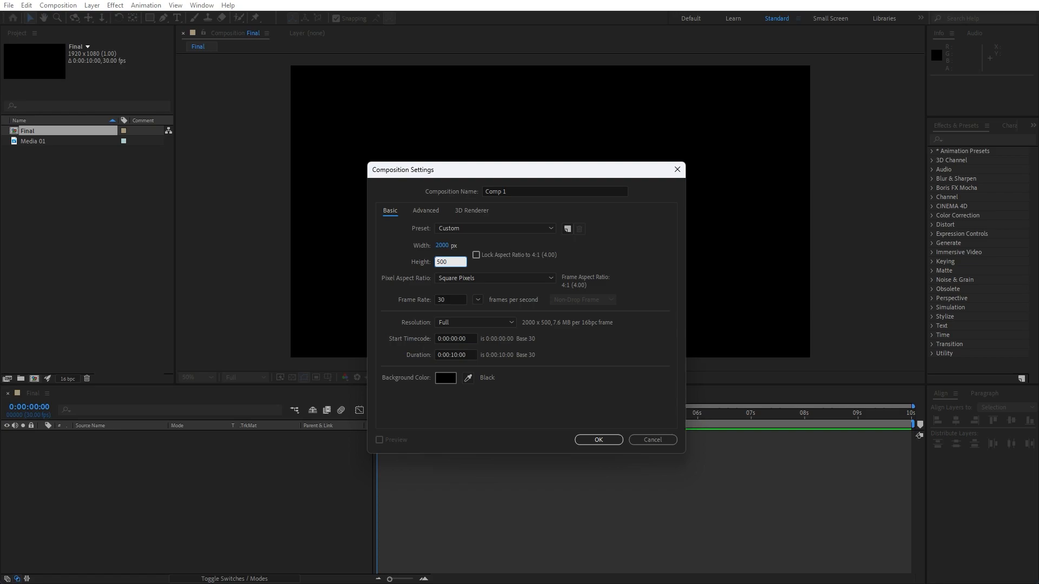
click(599, 441)
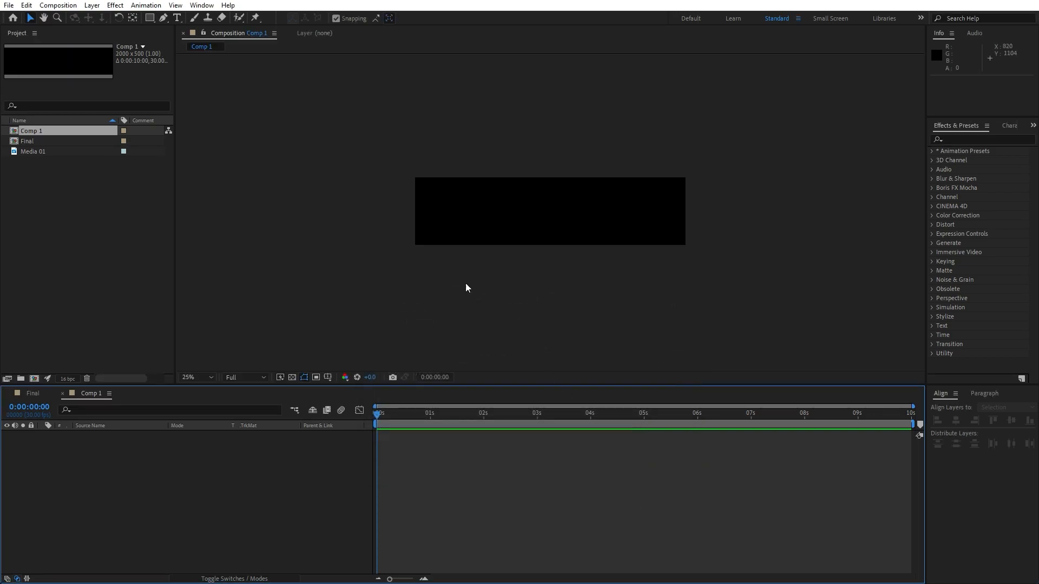
Draw a white-filled rectangle shape about 1780 by 318 px across the middle of the 2000 by 500 composition
click(151, 19)
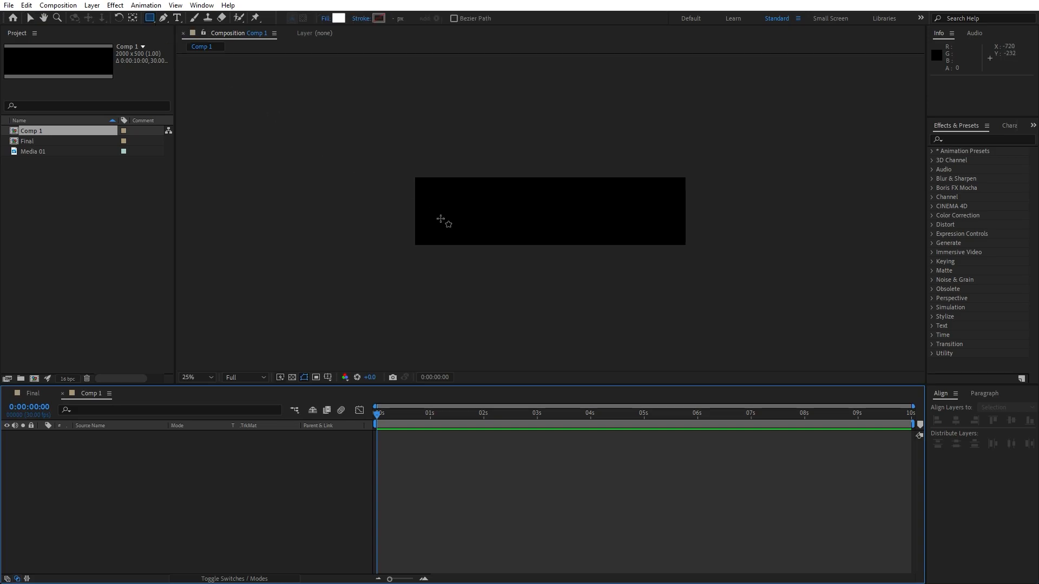
key(period)
drag(316, 171, 798, 257)
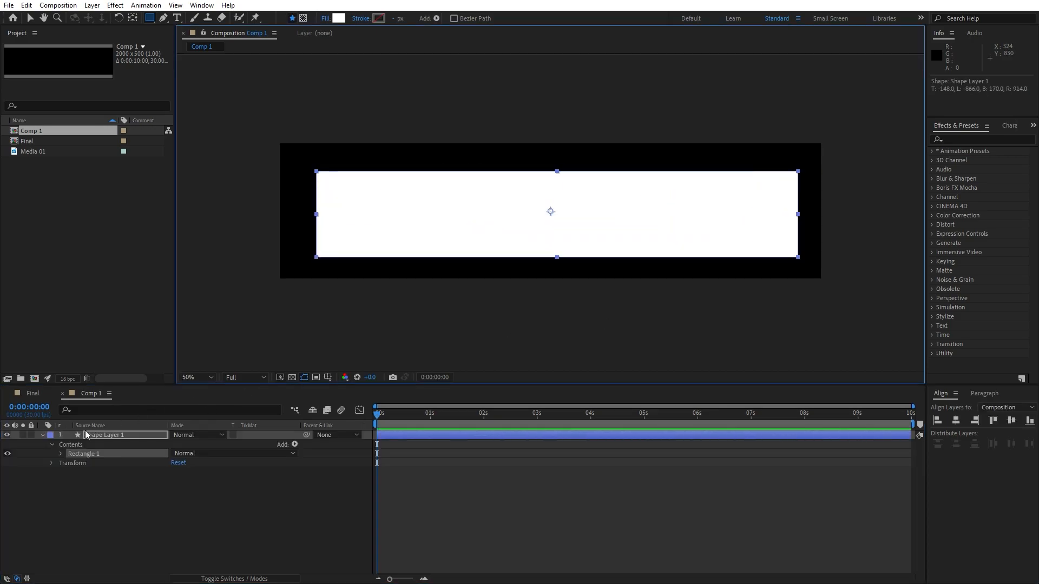
click(42, 435)
click(141, 487)
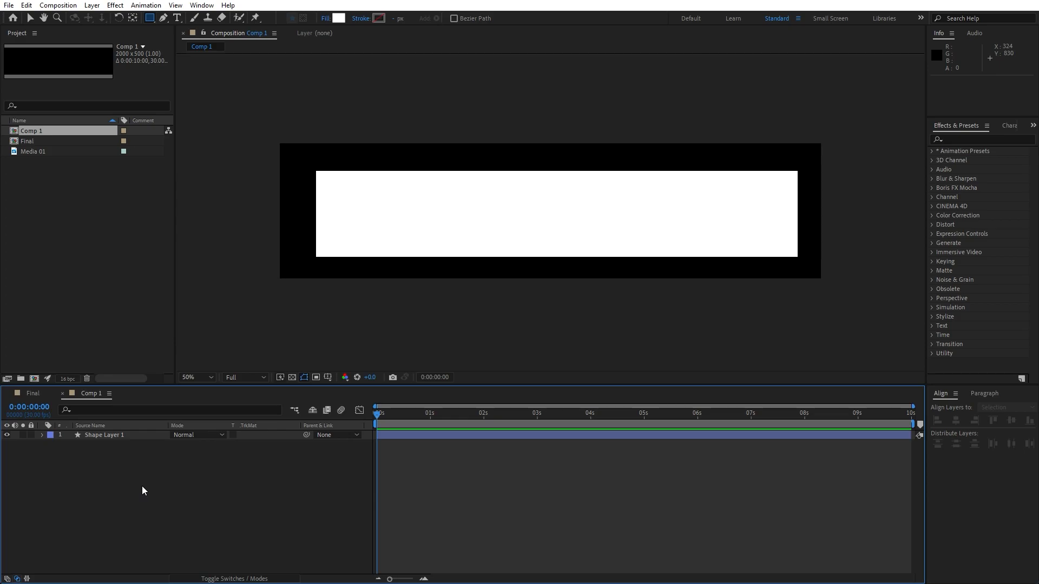
Rename the rectangle's shape layer to Brush
click(112, 440)
key(Return)
text(Brush)
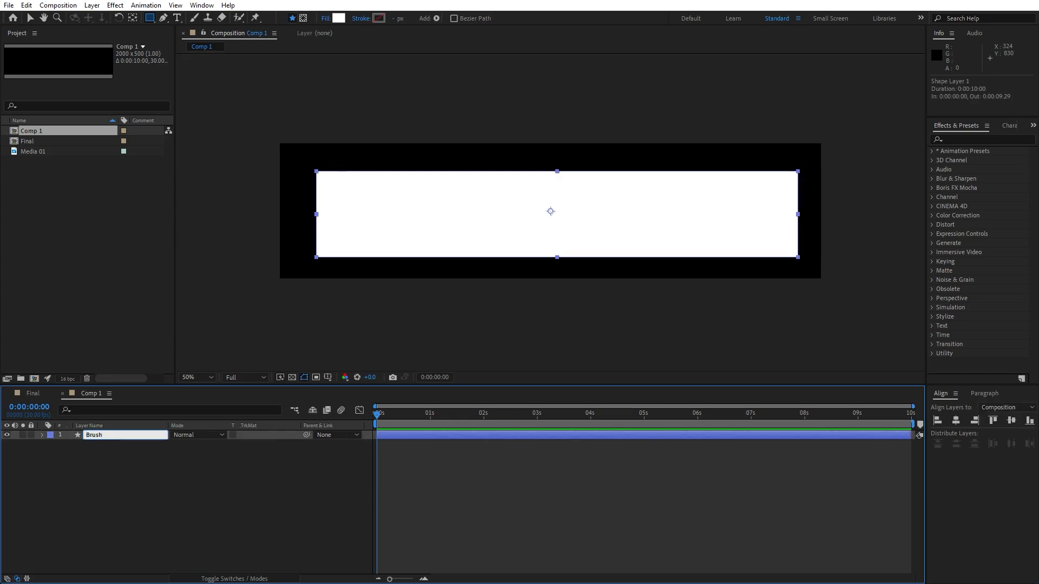
click(115, 521)
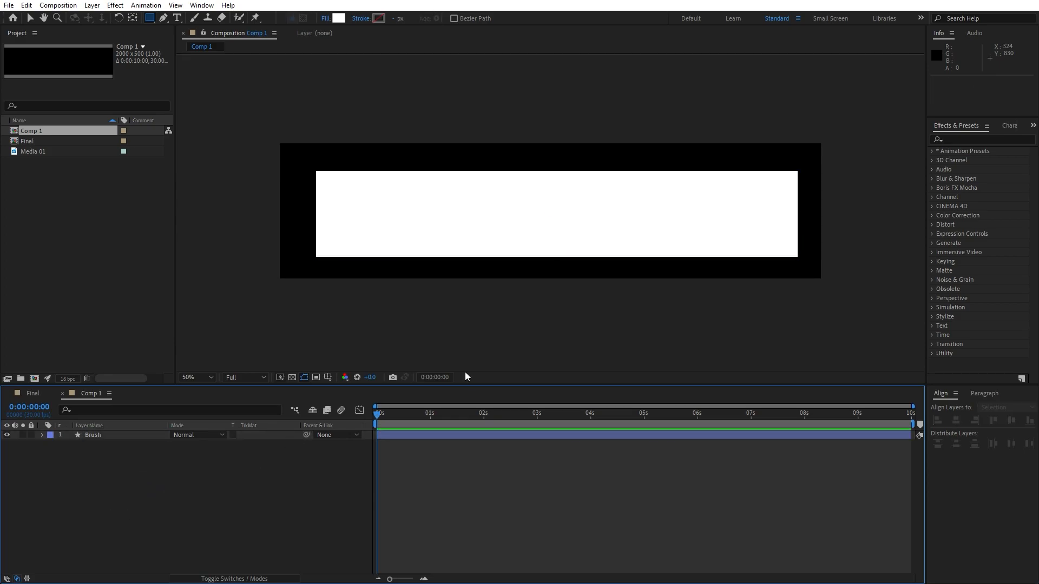
Find the Fractal Noise effect and apply it to the Brush layer
click(202, 5)
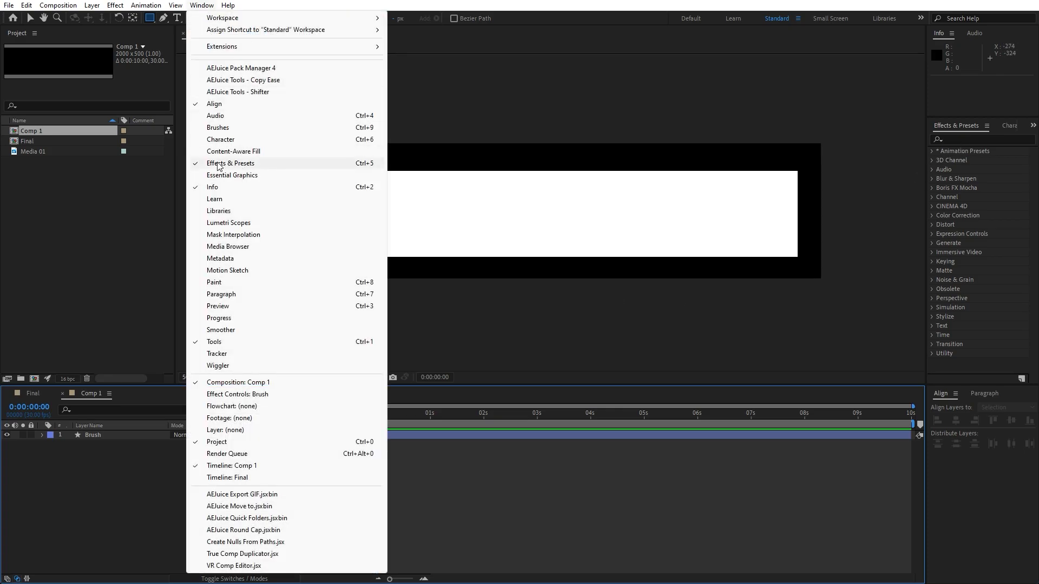
click(977, 139)
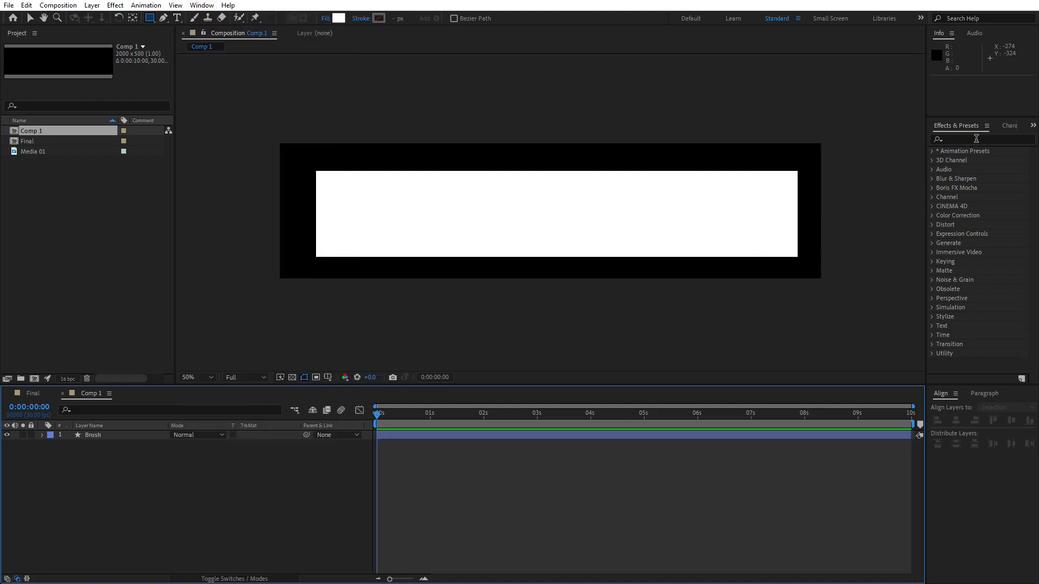
click(977, 139)
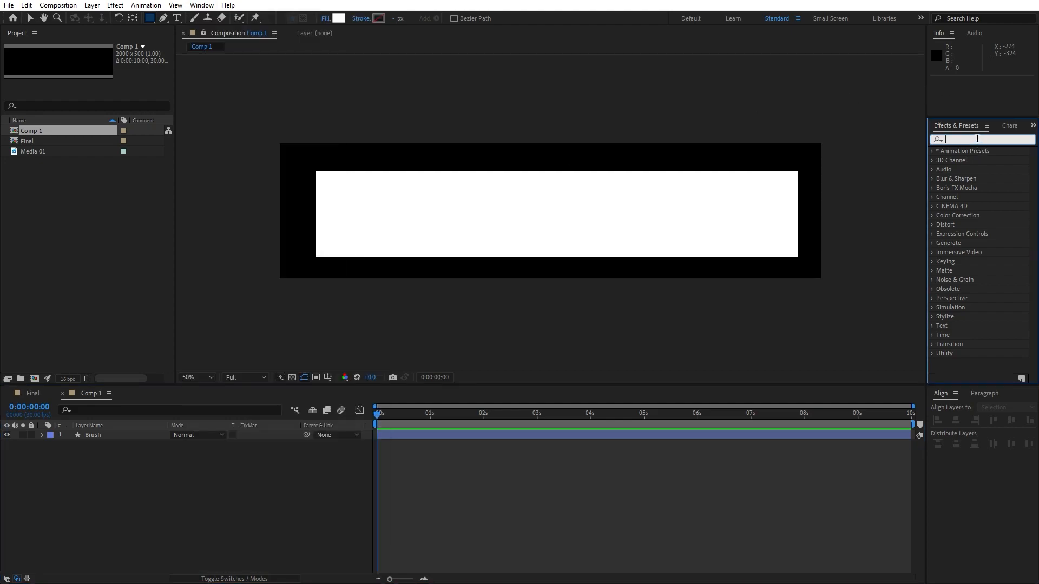
text(fractal)
mouse_move(983, 197)
mouse_down()
mouse_move(303, 454)
mouse_move(383, 254)
mouse_up()
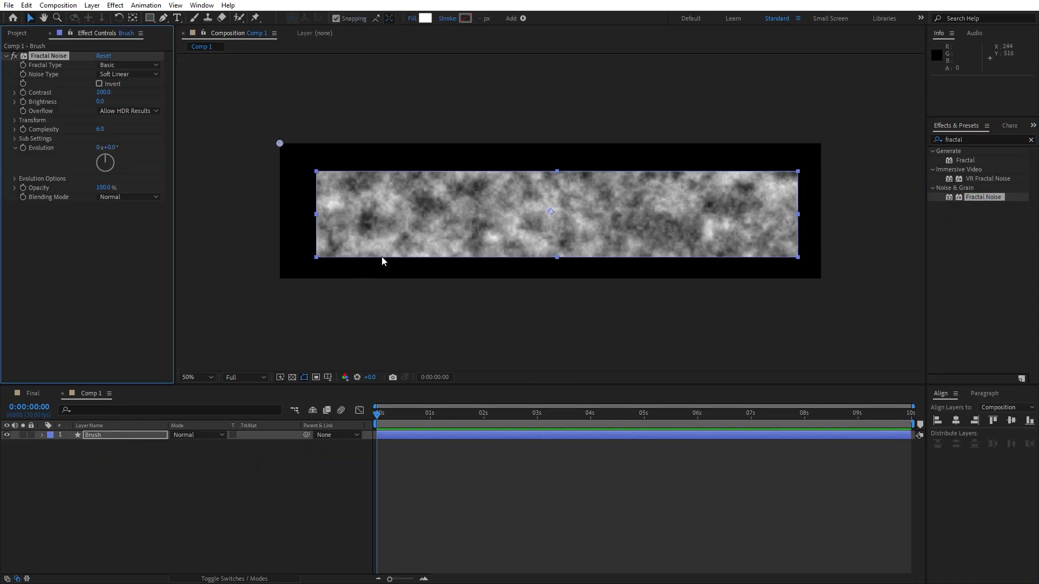
Set the Fractal Noise to noise type Block, with contrast 50 and brightness -20
click(118, 64)
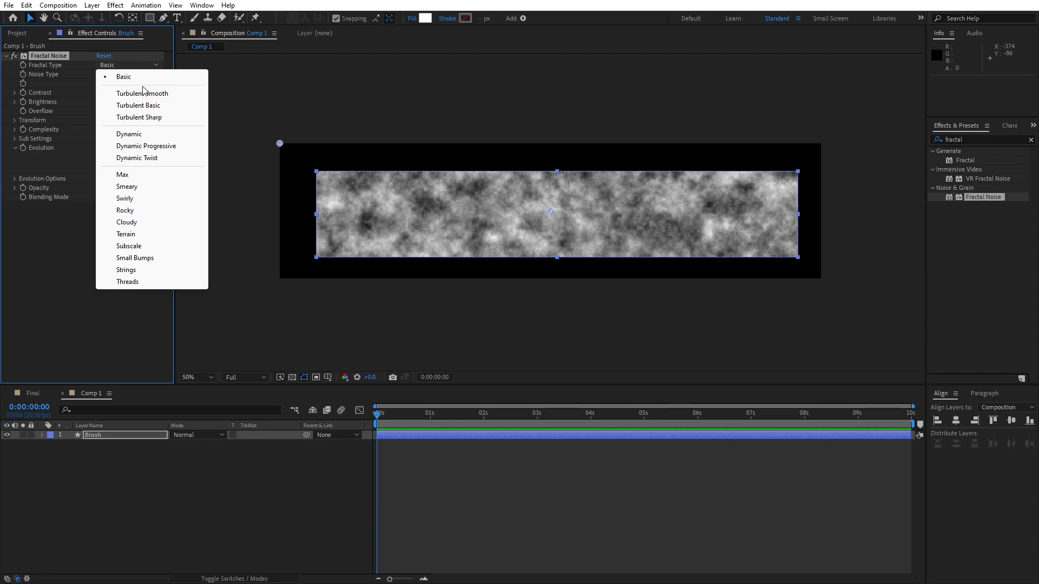
click(79, 79)
click(132, 74)
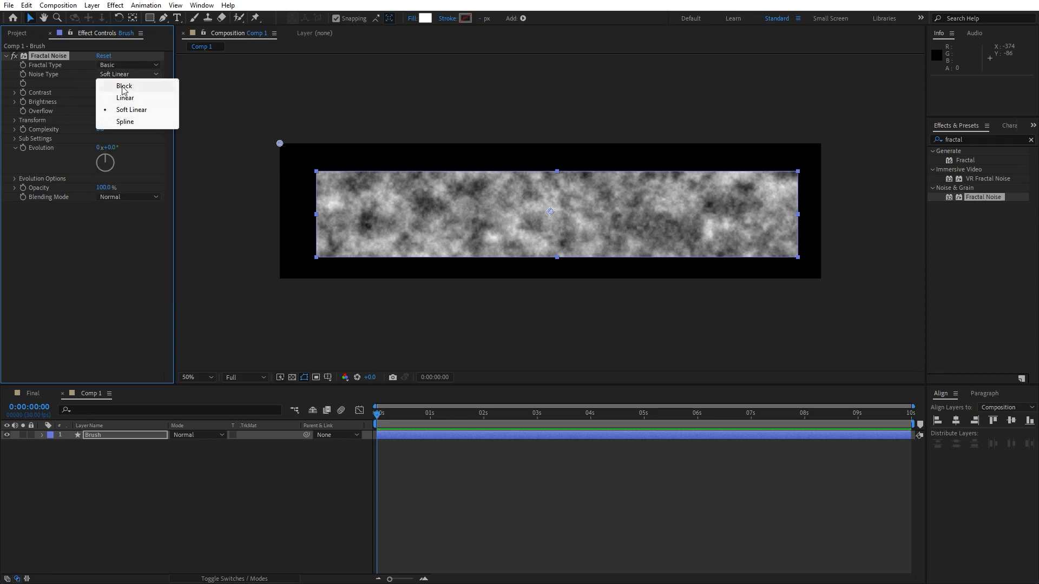
click(116, 84)
click(103, 93)
text(50)
key(Tab)
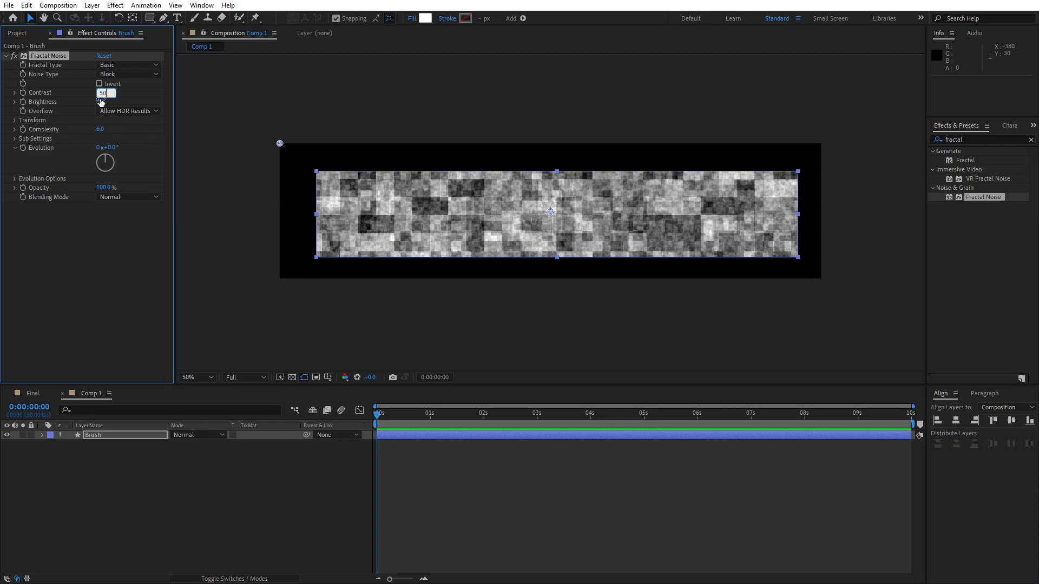
text(-20)
key(Return)
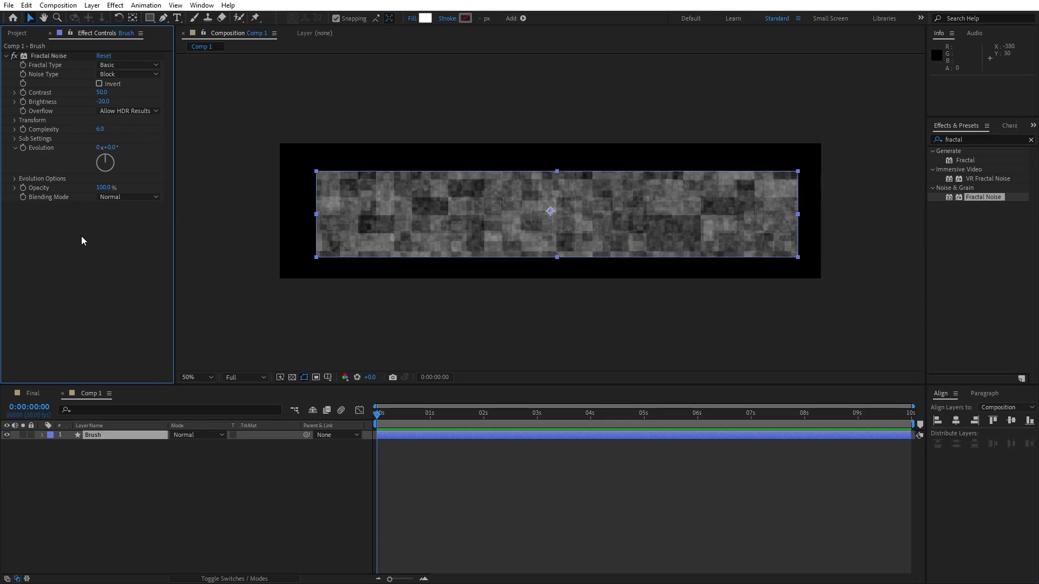
Turn off uniform scaling in the Fractal Noise transform and set scale width to 2000 and scale height to 40
click(15, 120)
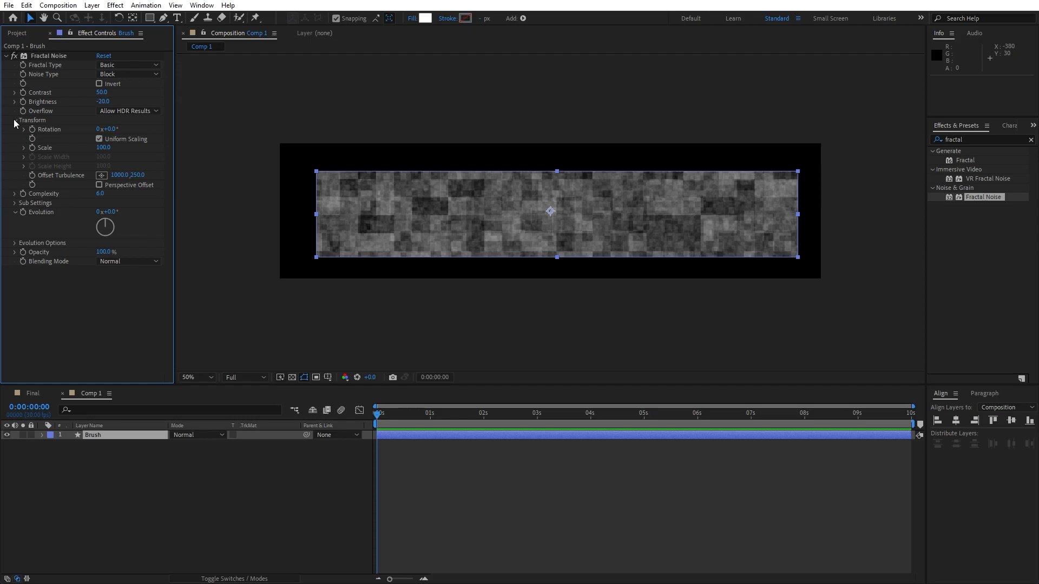
click(119, 139)
click(104, 157)
text(200)
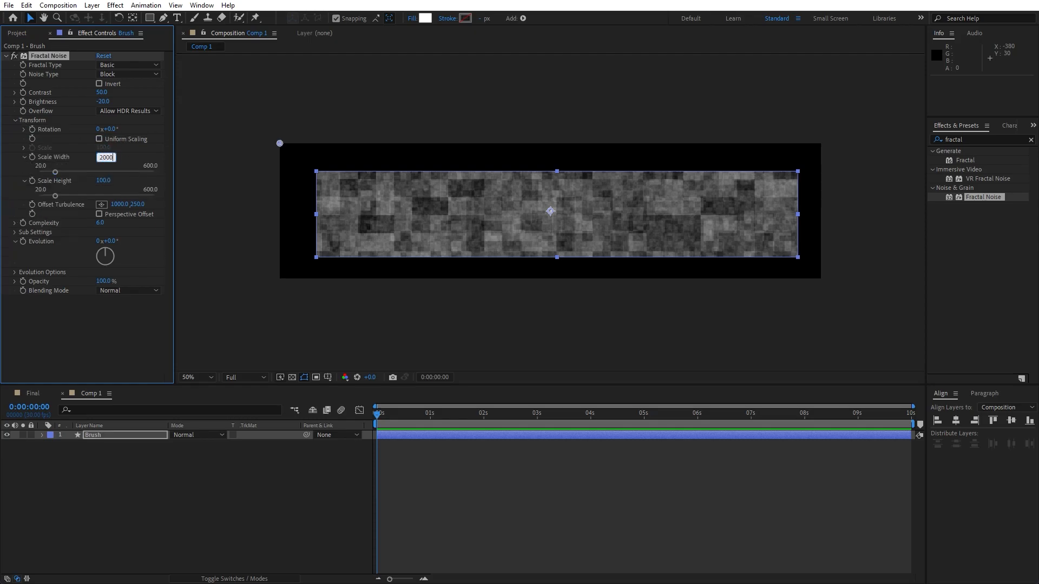
click(106, 181)
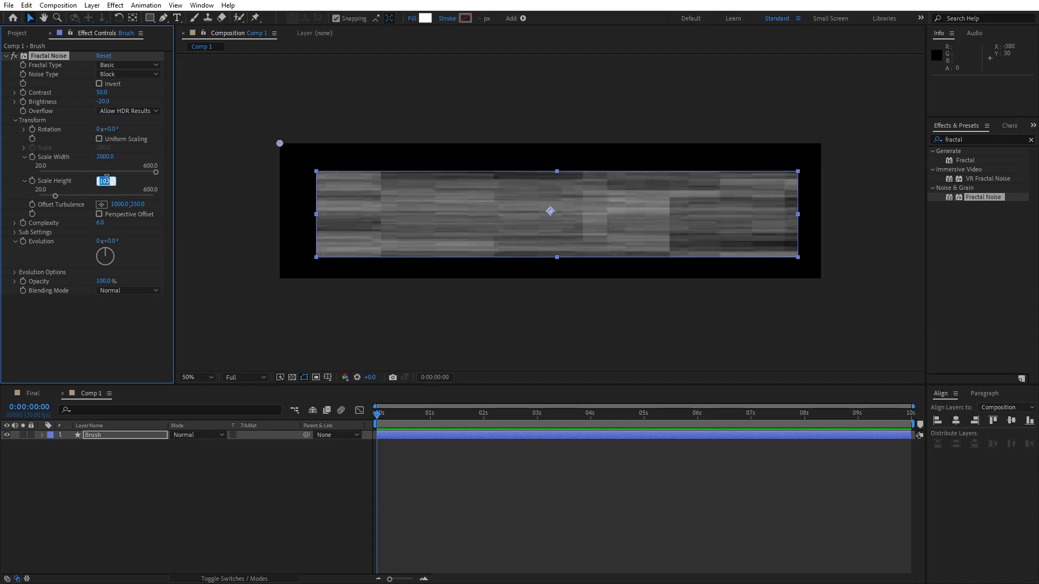
text(40)
click(94, 330)
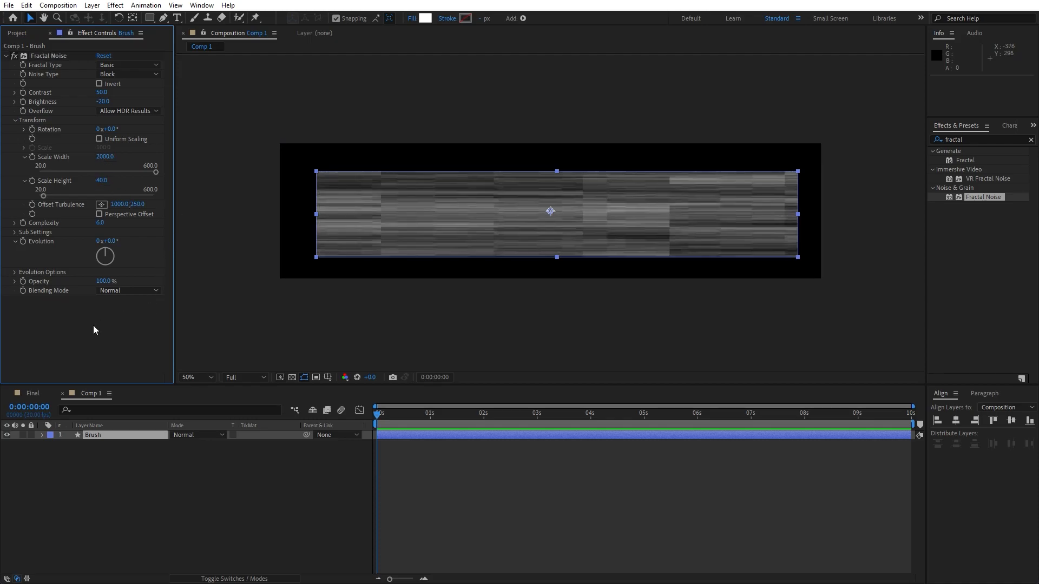
click(6, 56)
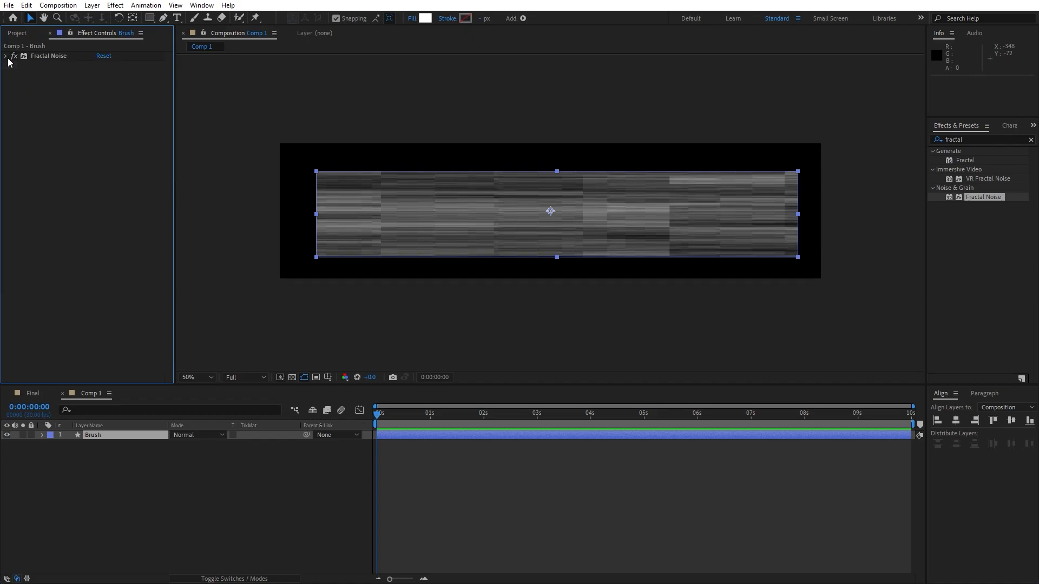
Find the Turbulent Displace effect and apply it to the Brush layer
click(977, 139)
text(turb)
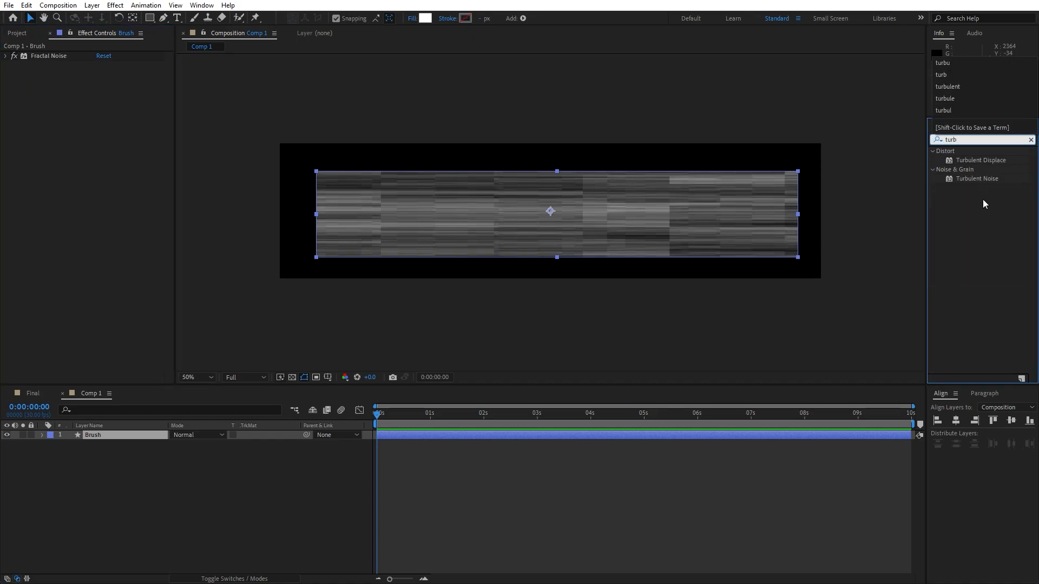
mouse_move(979, 161)
mouse_down()
mouse_move(207, 445)
mouse_move(96, 435)
mouse_up()
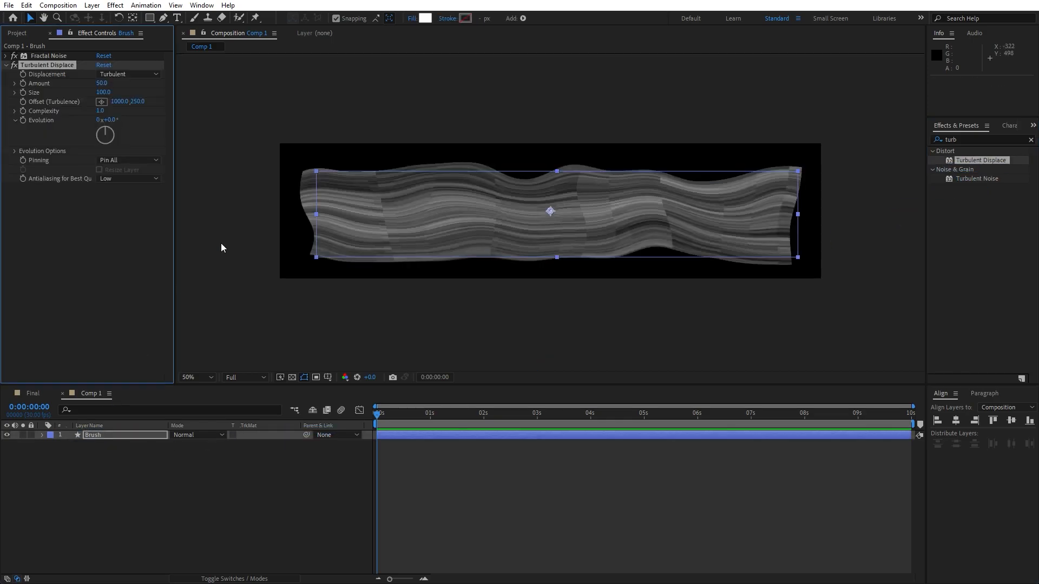
Set Turbulent Displace to Horizontal Displacement with amount 900 and size 20
click(134, 71)
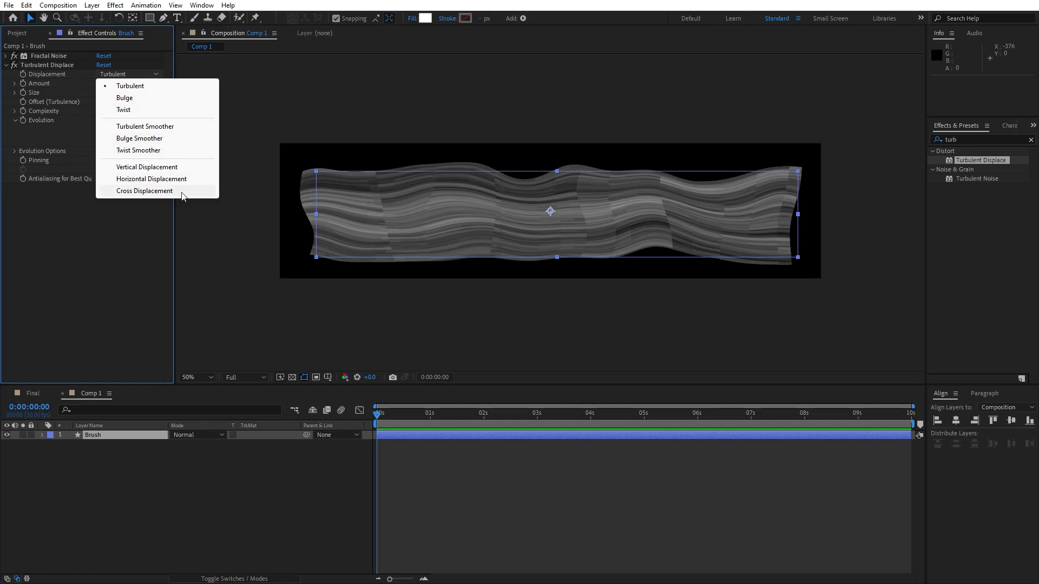
click(163, 179)
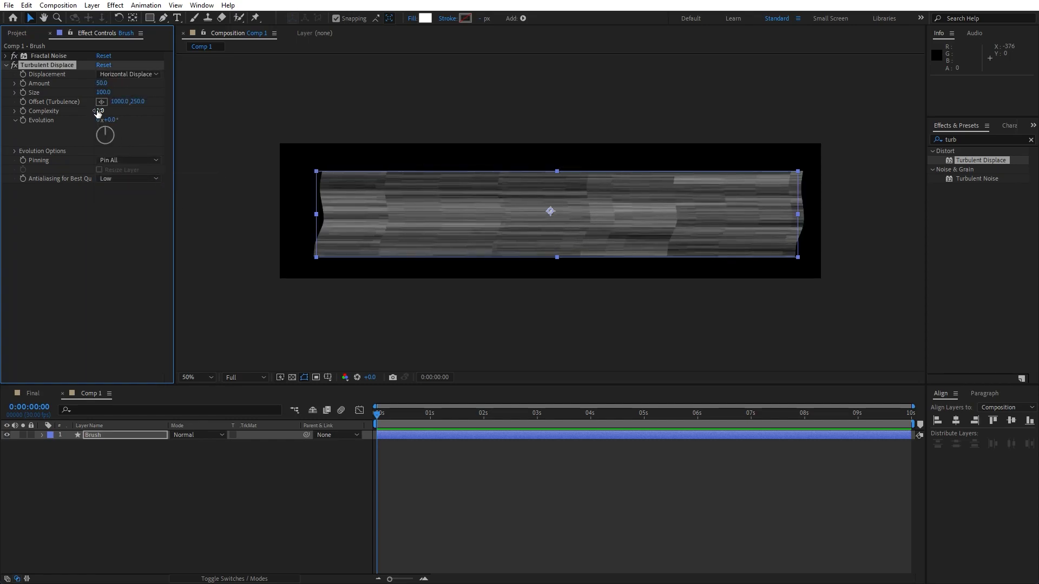
click(102, 83)
text(90)
key(Return)
click(103, 92)
text(20)
key(Return)
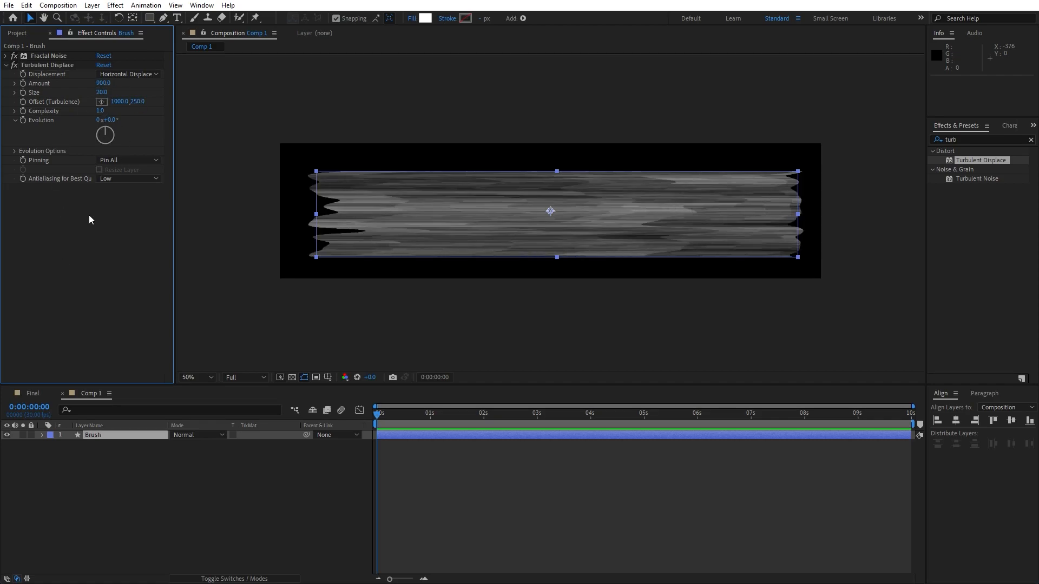
Duplicate the Turbulent Displace effect on the Brush layer
click(42, 67)
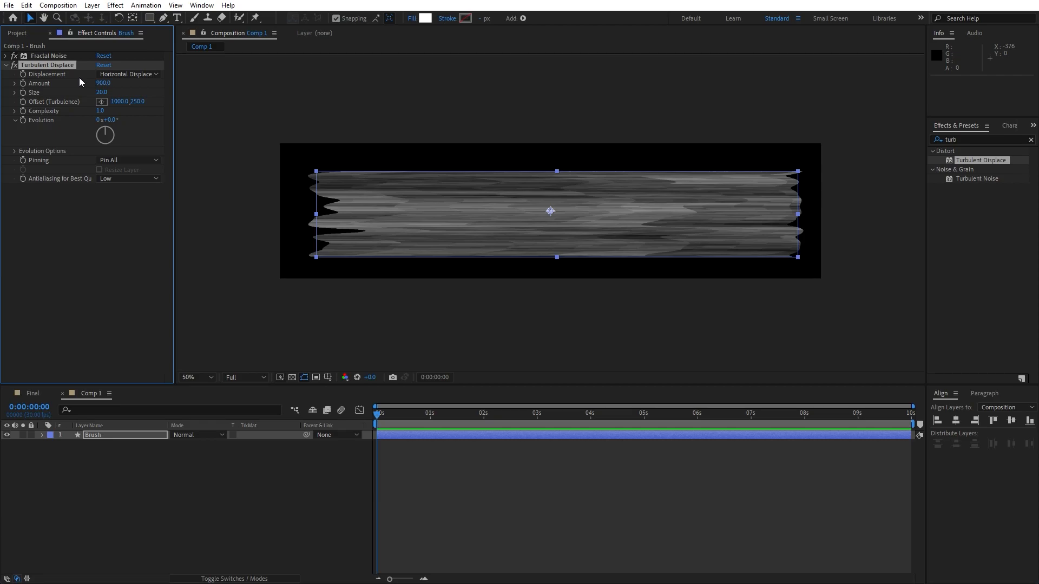
click(24, 6)
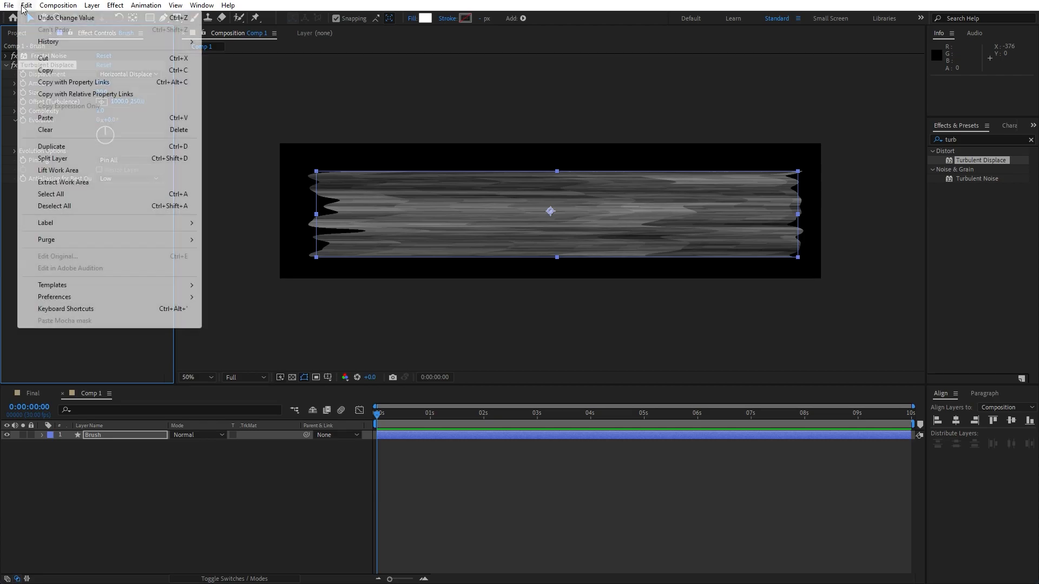
click(76, 147)
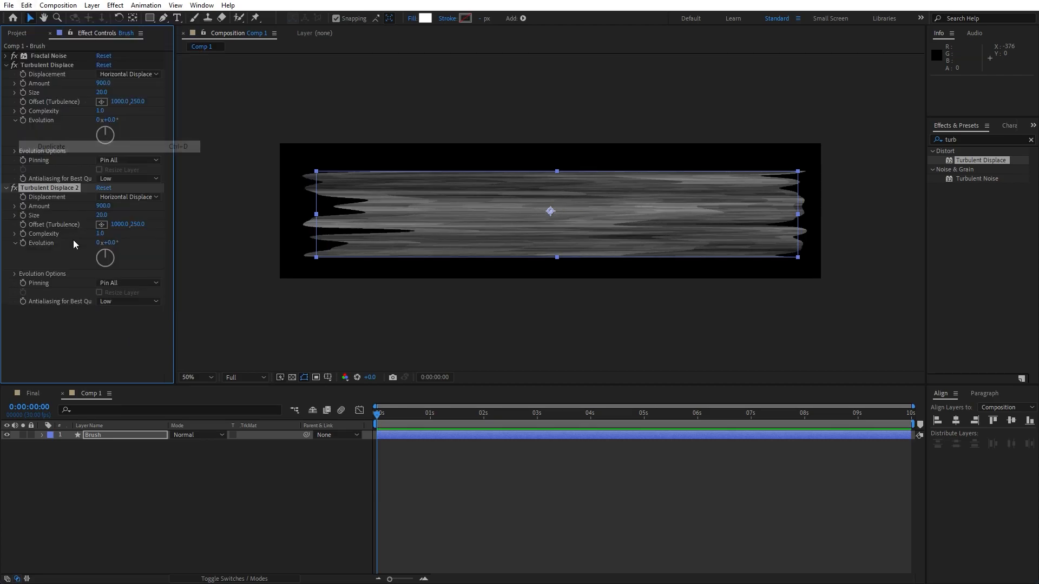
Set the duplicated Turbulent Displace effect's amount to 800 and its size to 11
click(103, 206)
text(800)
key(Tab)
text(10)
click(99, 332)
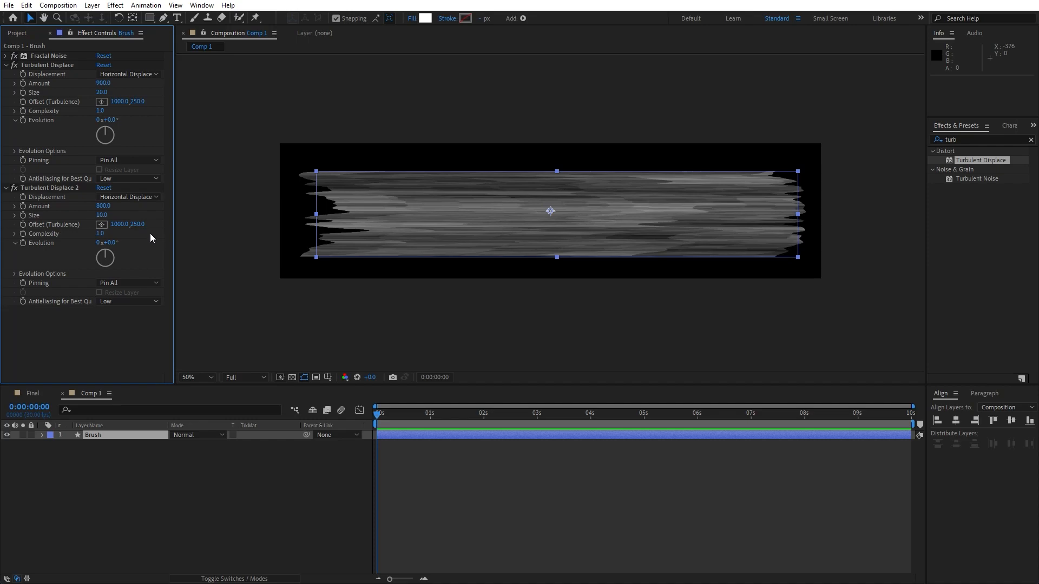
drag(99, 214, 106, 219)
click(117, 360)
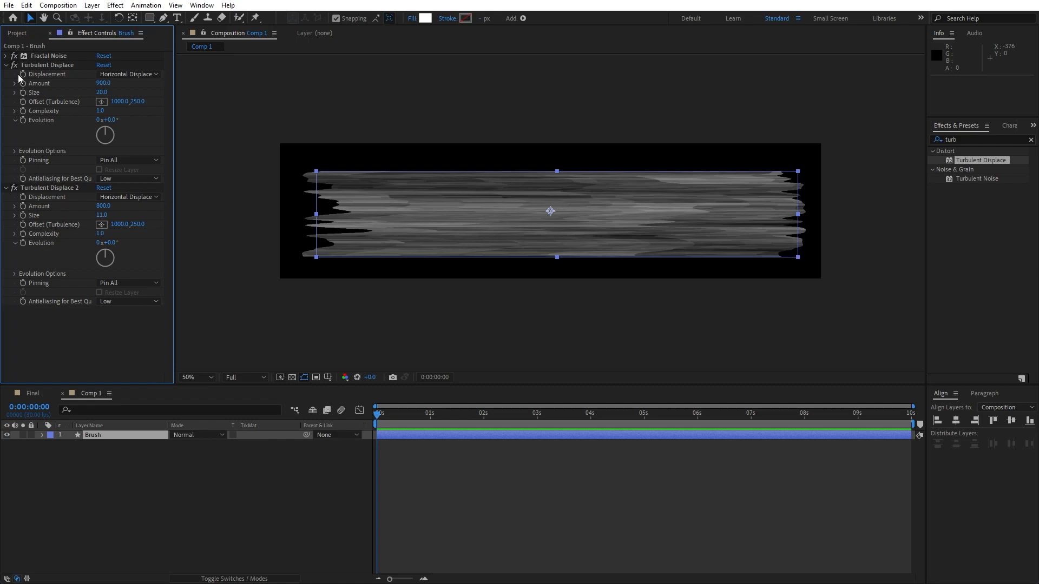
Duplicate the second Turbulent Displace effect and set the copy's displacement type to Turbulent
click(59, 187)
key(ctrl+d)
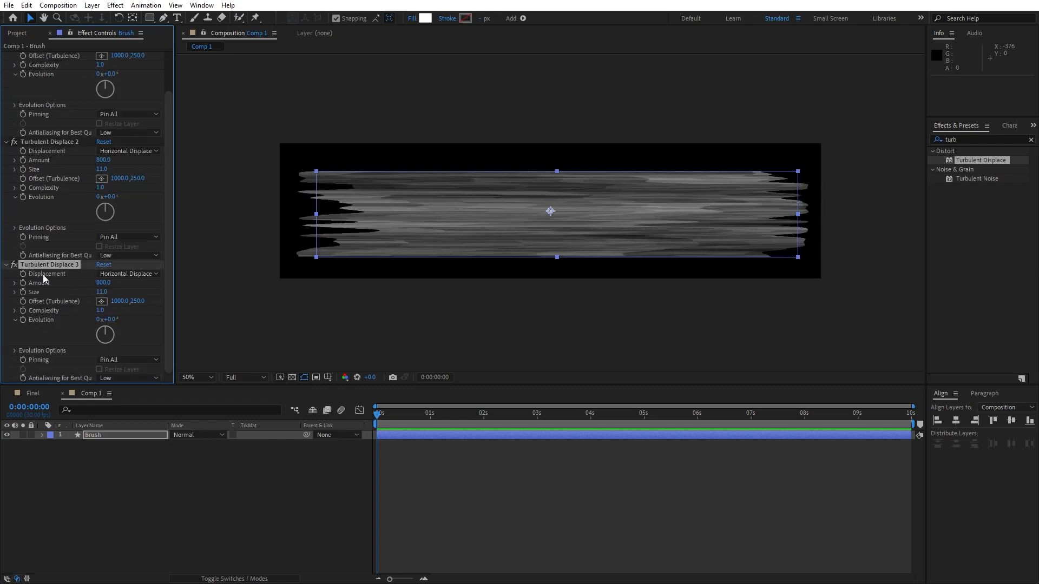
click(116, 274)
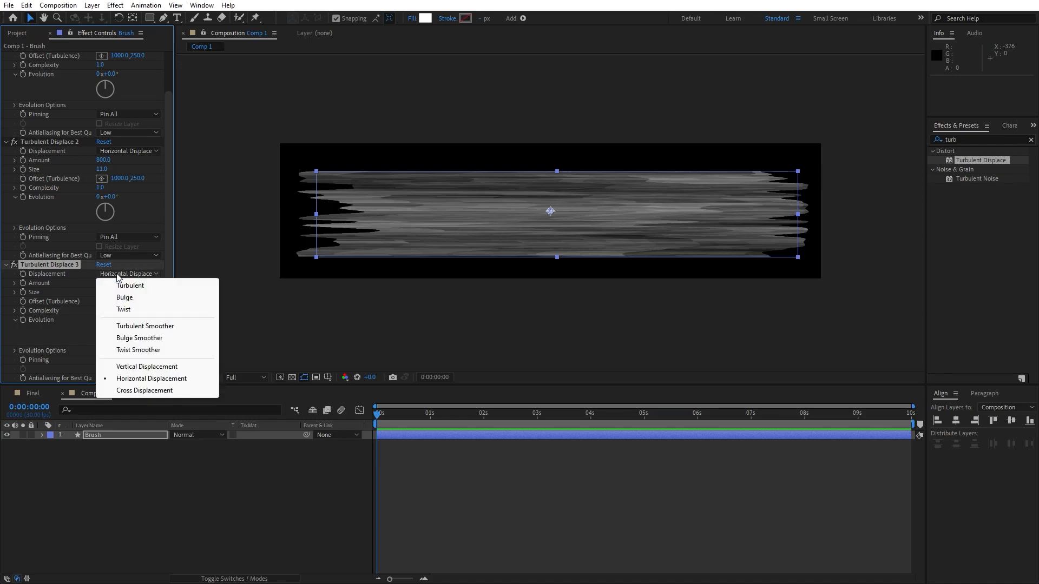
click(124, 283)
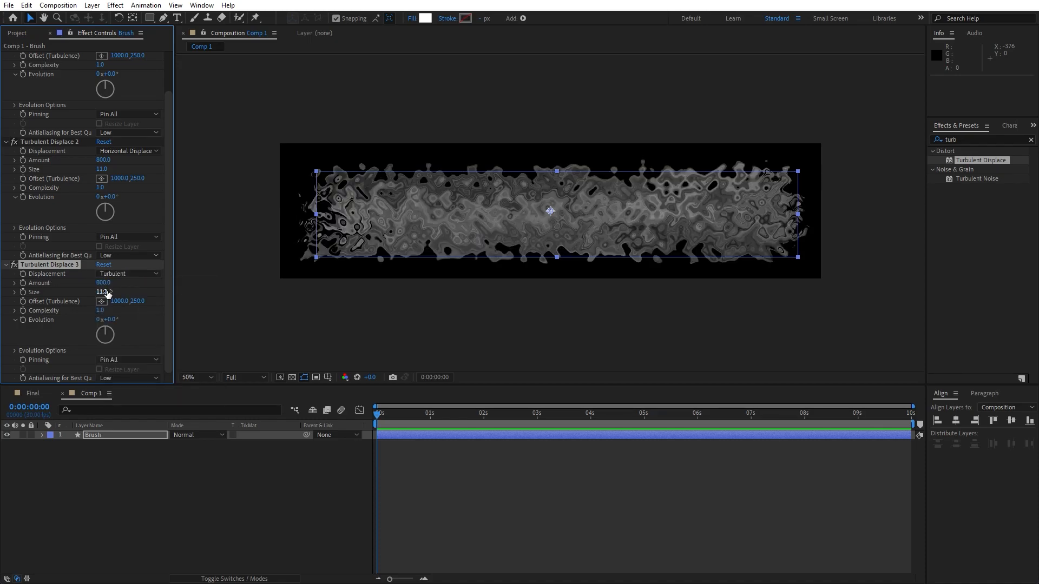
Set the third Turbulent Displace effect's amount to -30, size to 300 and turbulence offset to 1135, 250
click(104, 282)
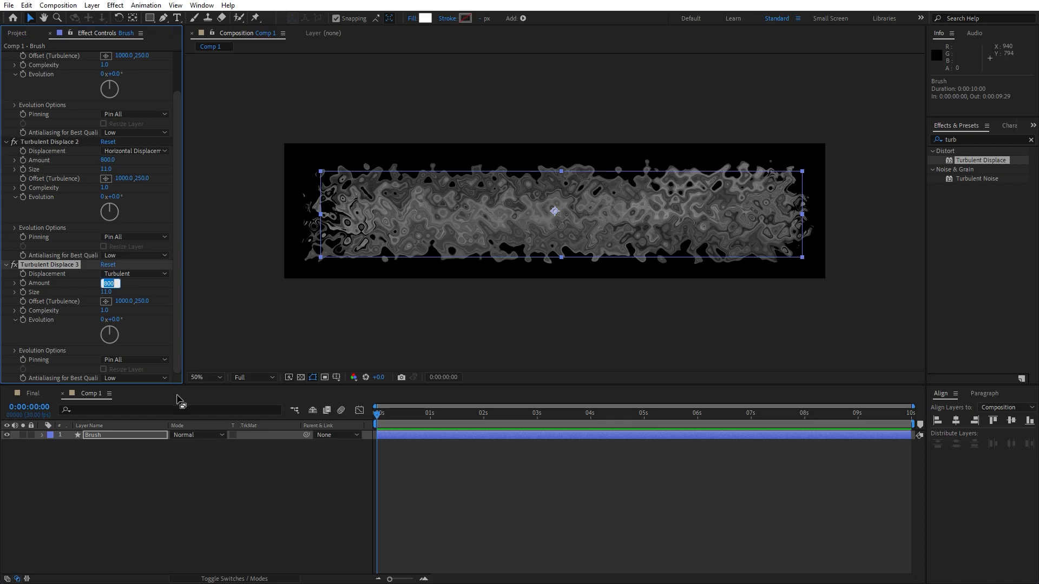
text(-30)
click(108, 293)
text(300)
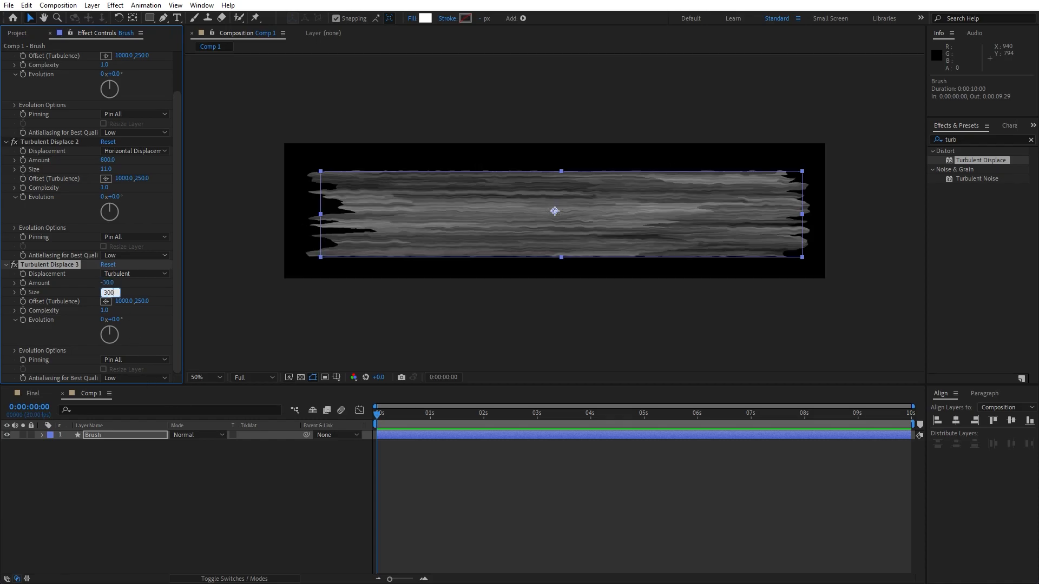
click(137, 455)
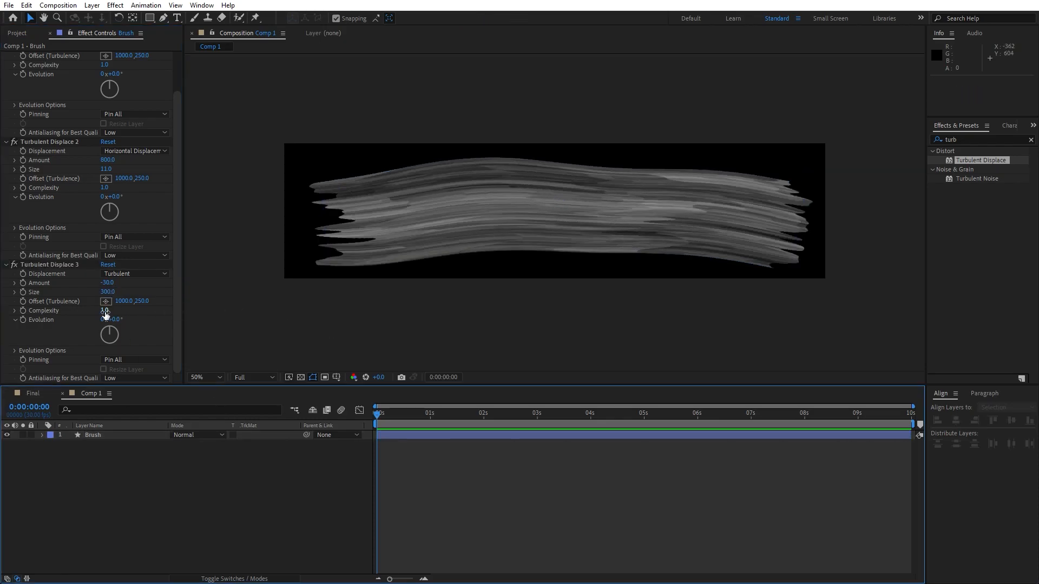
mouse_move(125, 307)
mouse_down()
mouse_move(22, 307)
mouse_move(178, 336)
mouse_move(162, 349)
mouse_move(179, 363)
mouse_up()
click(156, 482)
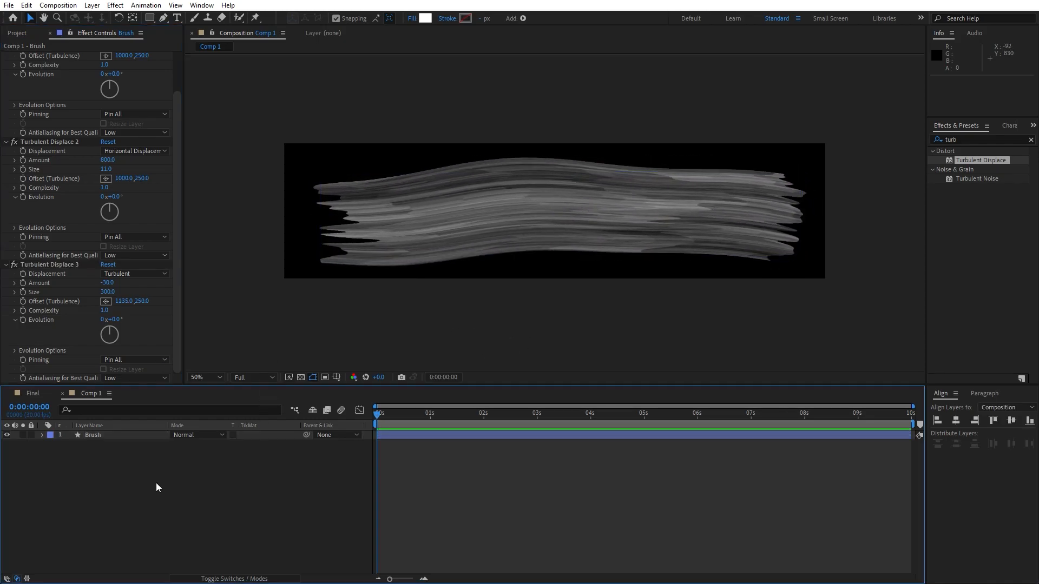
Rename the open composition to Brush in its composition settings
key(ctrl+k)
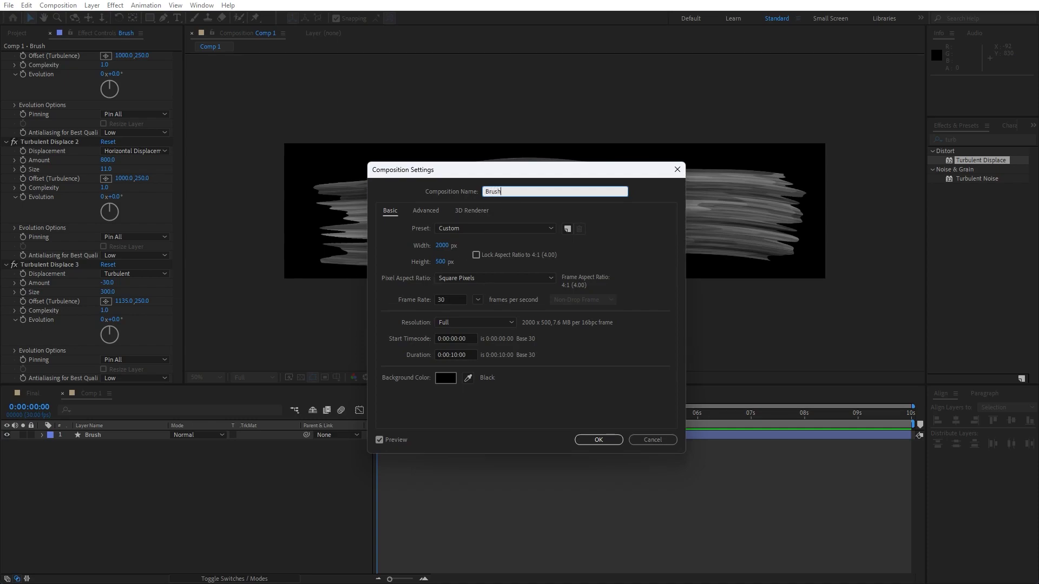
click(599, 440)
Go to 0:00:01:29 and move the Brush layer's anchor point to the middle of the stroke's left edge
drag(390, 580, 405, 579)
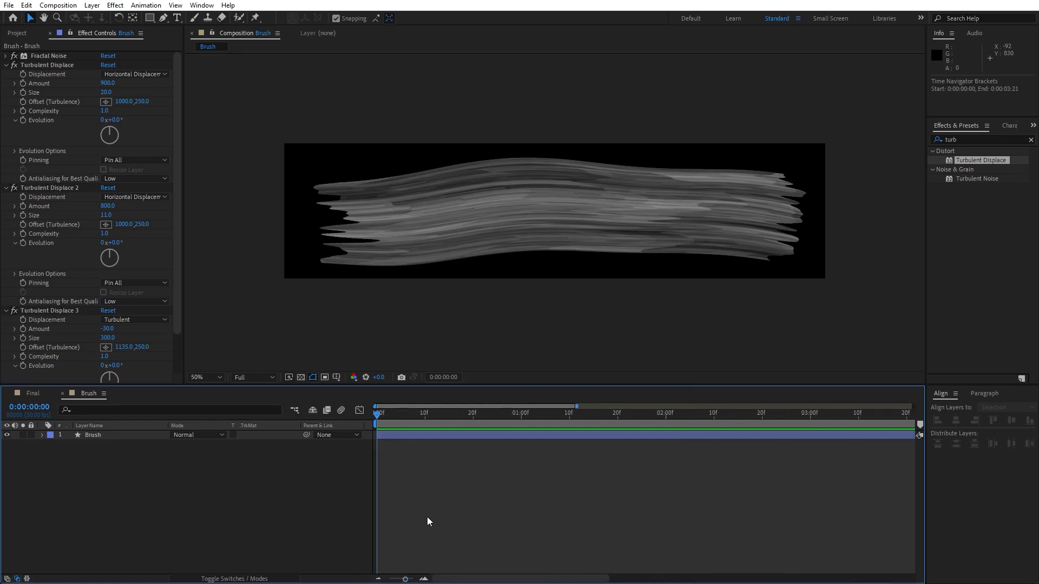
click(660, 413)
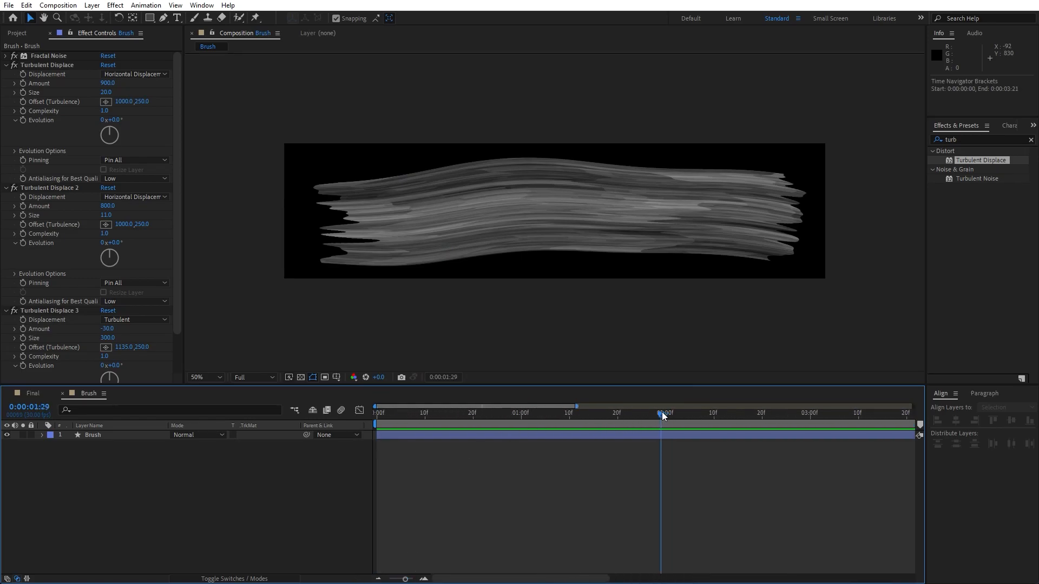
click(121, 434)
key(s)
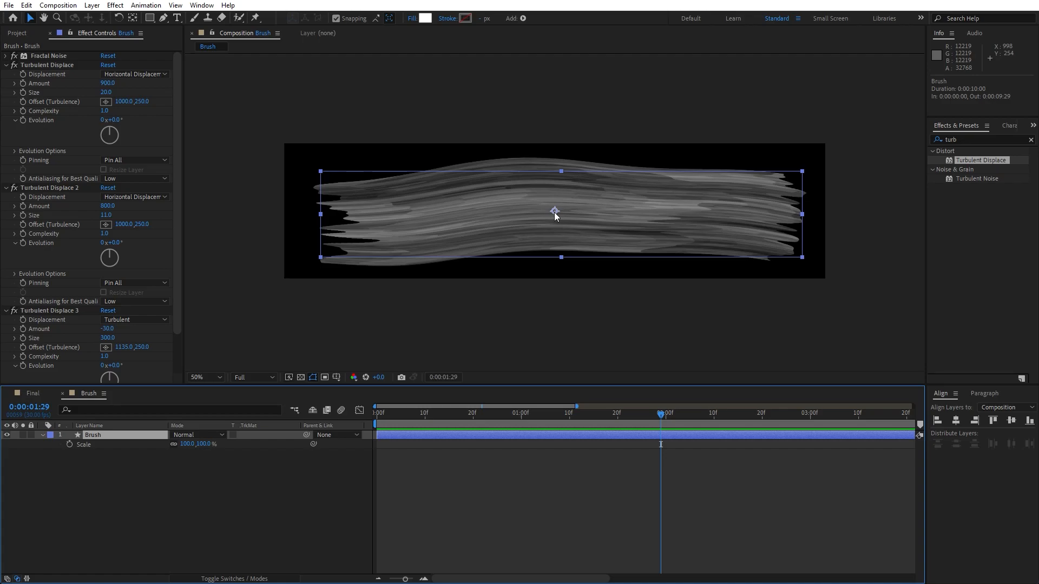
key(y)
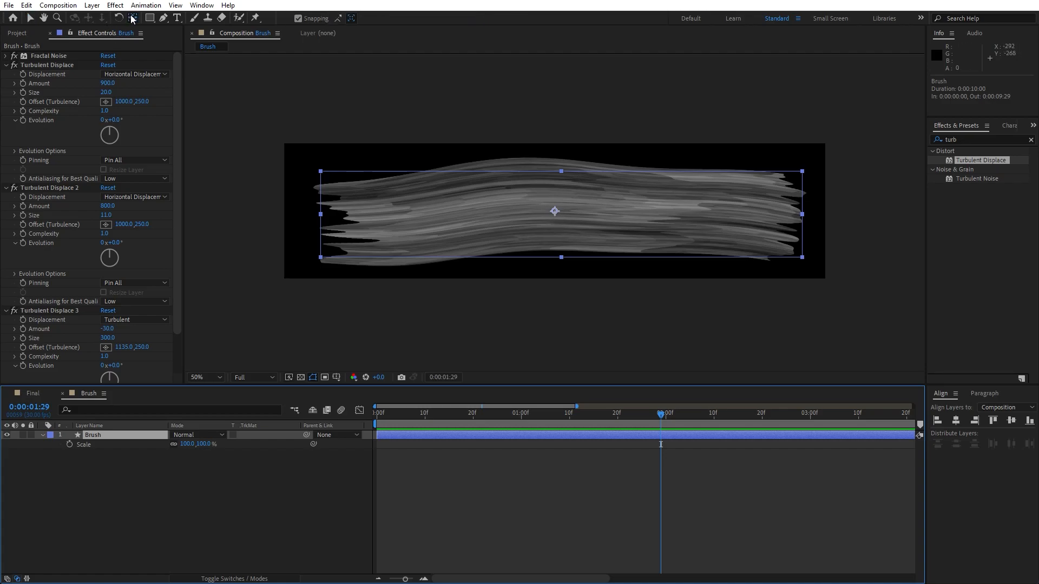
drag(555, 213, 319, 215)
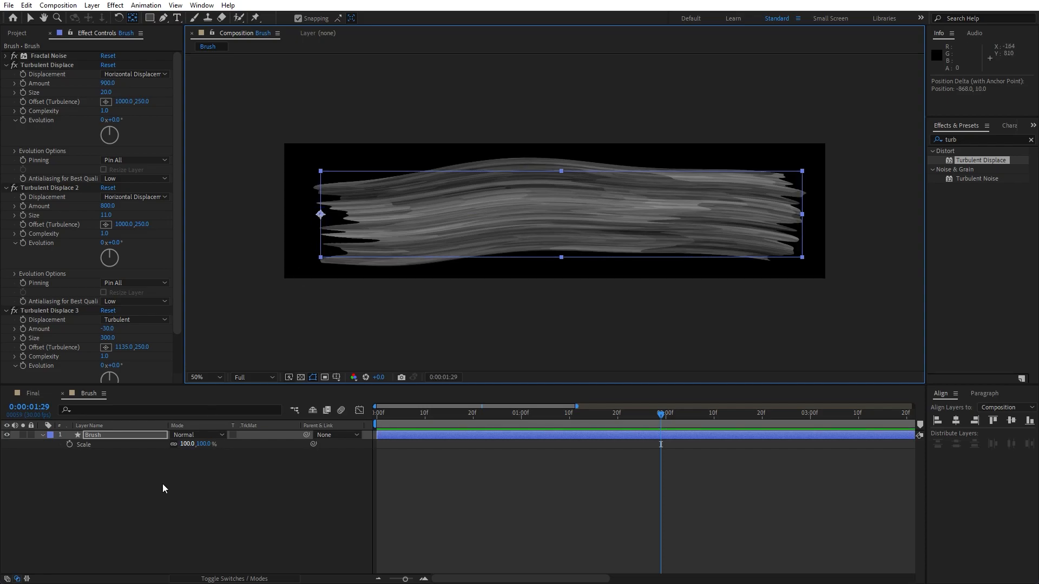
Unlink the Brush layer's scale and keyframe it from 0, 100% at the first frame to 100, 100% at 0:00:01:29
click(102, 433)
key(s)
key(s)
click(173, 444)
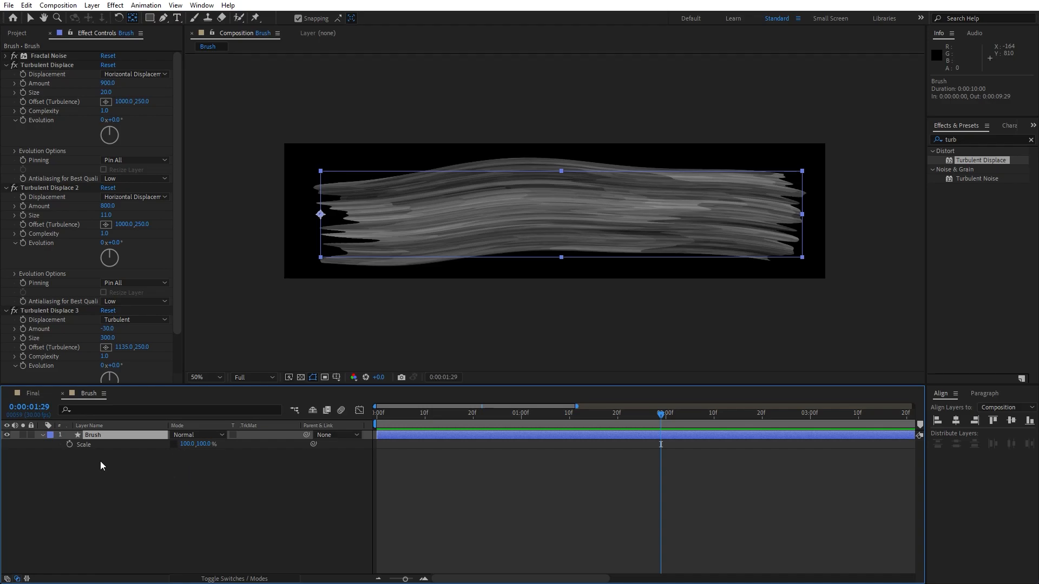
click(69, 444)
drag(587, 415, 251, 435)
click(187, 443)
text(0)
click(127, 461)
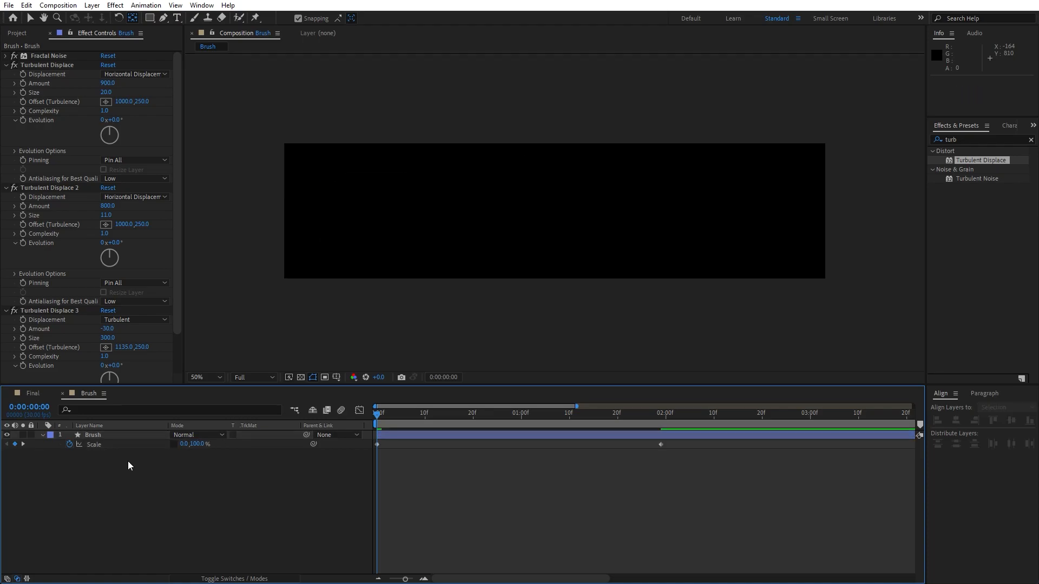
Apply Easy Ease to both scale keyframes of the Brush layer
click(110, 437)
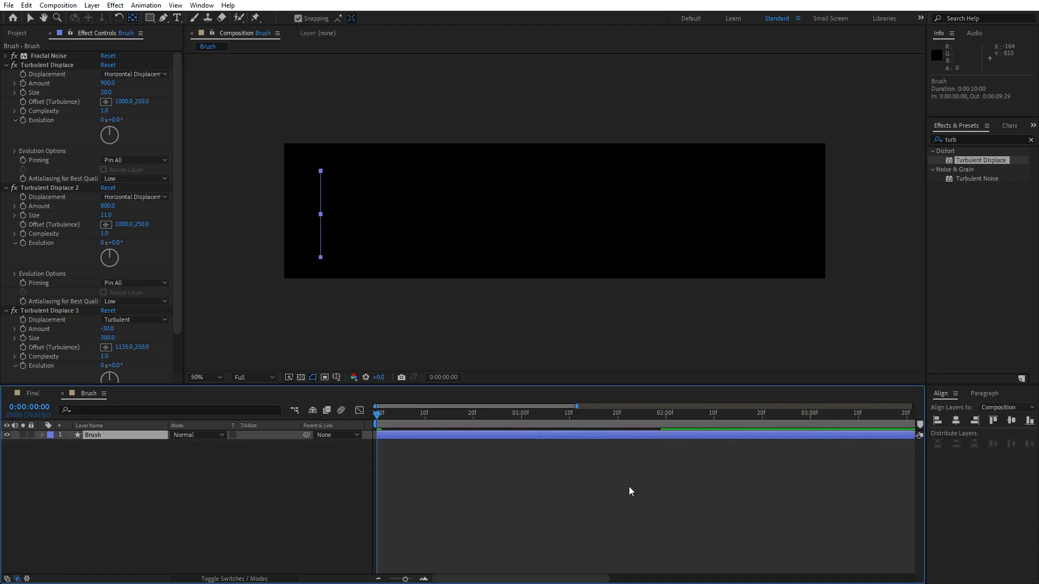
key(u)
key(u)
scroll(599, 501, down, 3)
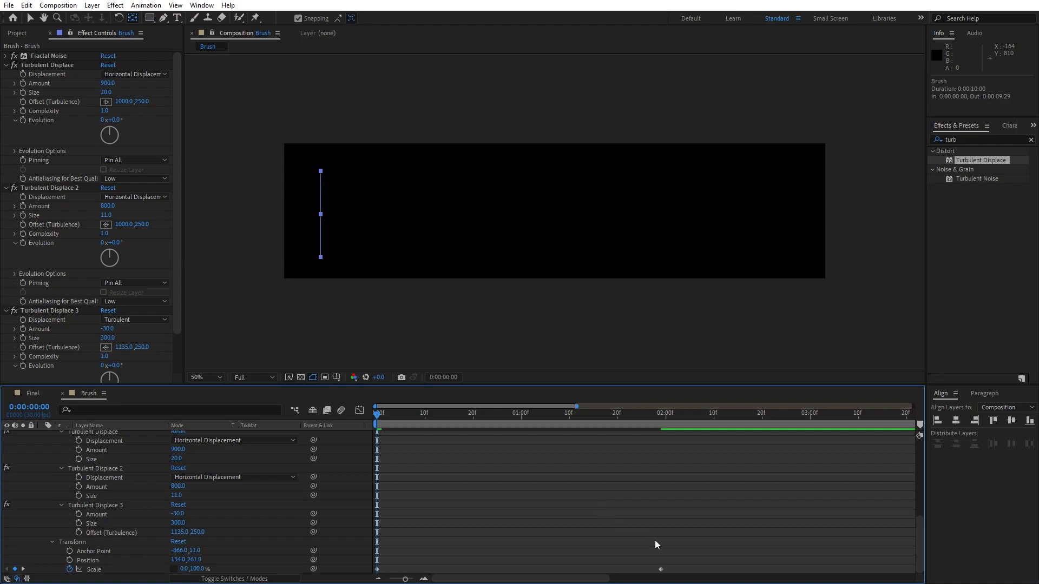
drag(702, 554, 284, 574)
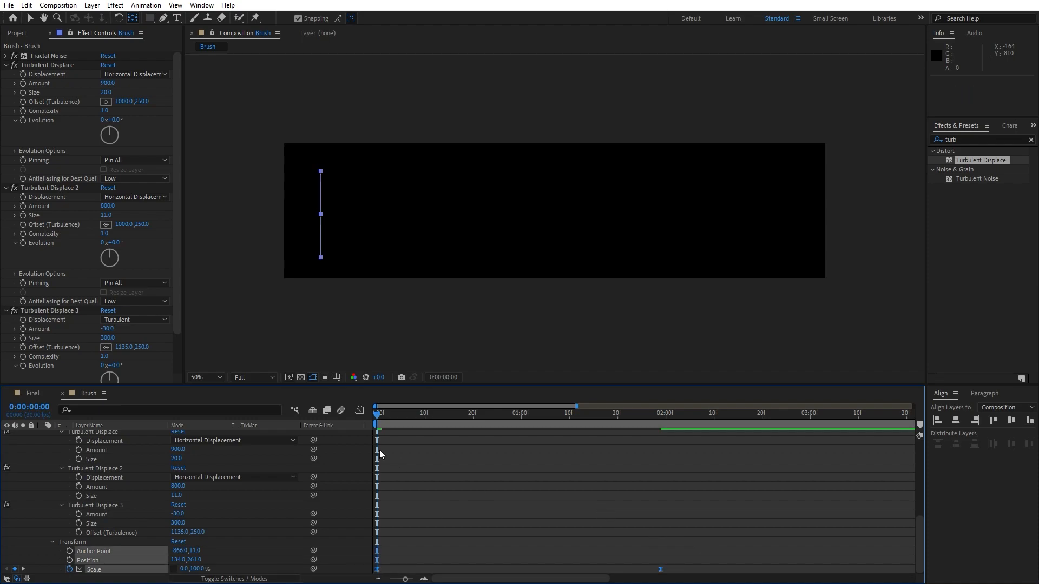
Reshape the scale speed graph so the stroke grows fast early and slows toward the end, then preview the animation
click(359, 410)
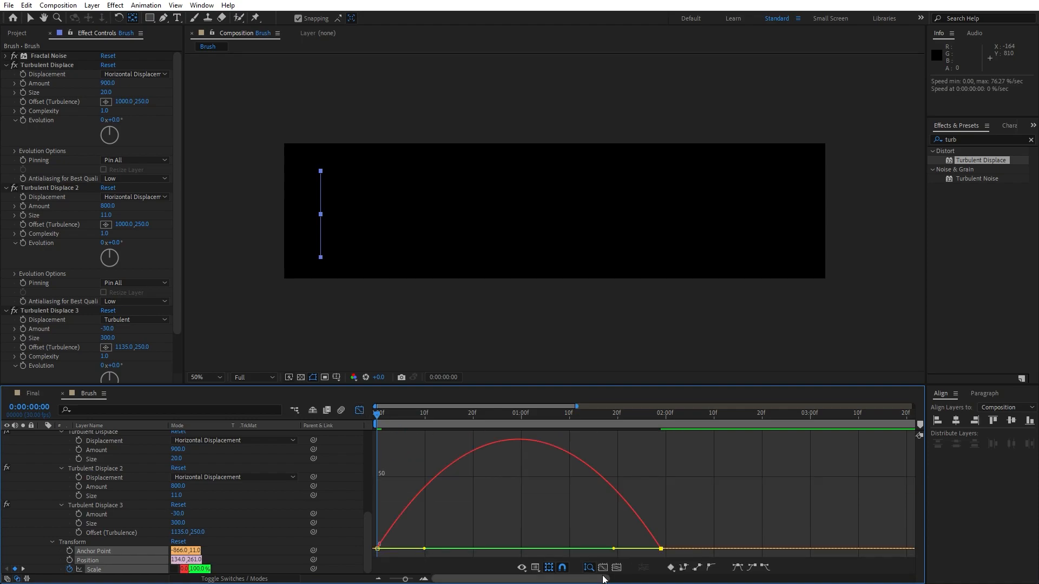
drag(614, 549, 488, 551)
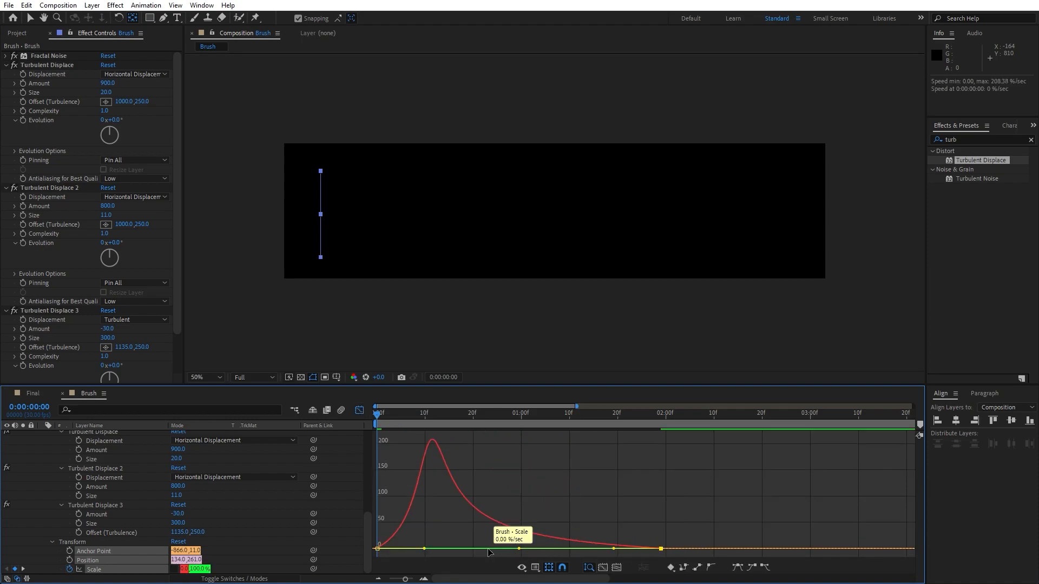
right_click(621, 489)
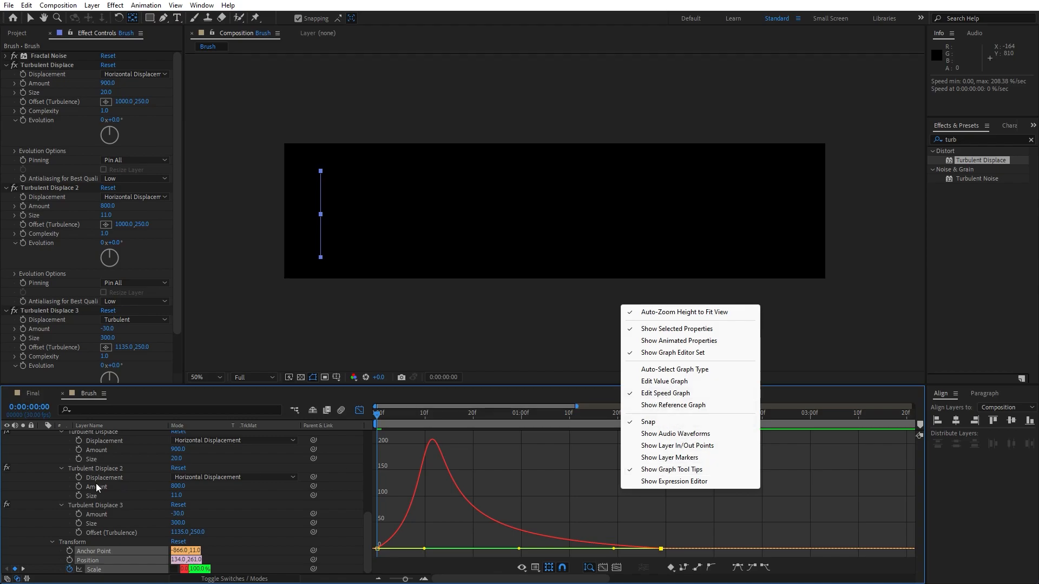
click(57, 464)
scroll(56, 460, up, 7)
click(43, 435)
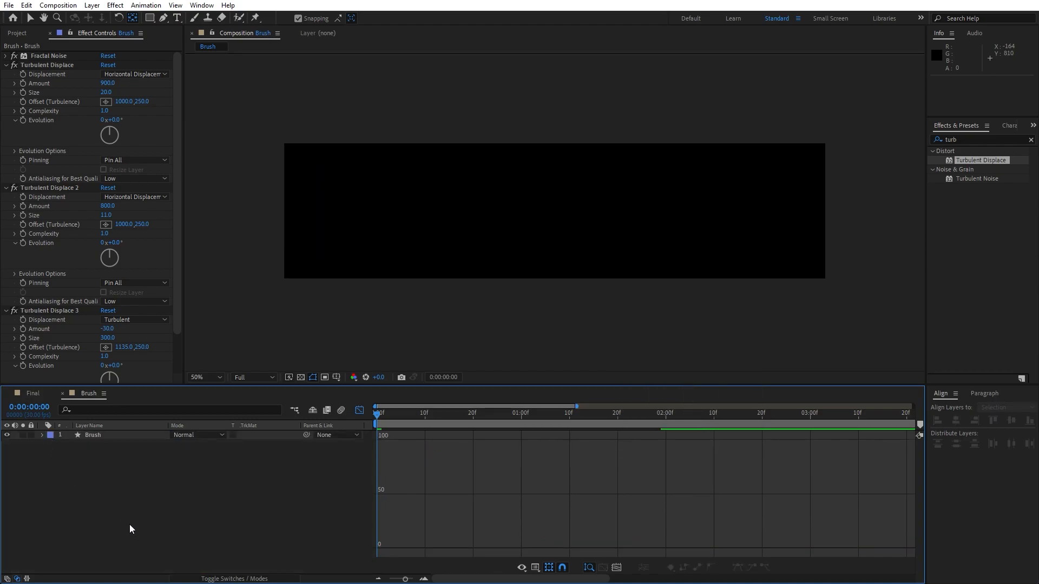
key(space)
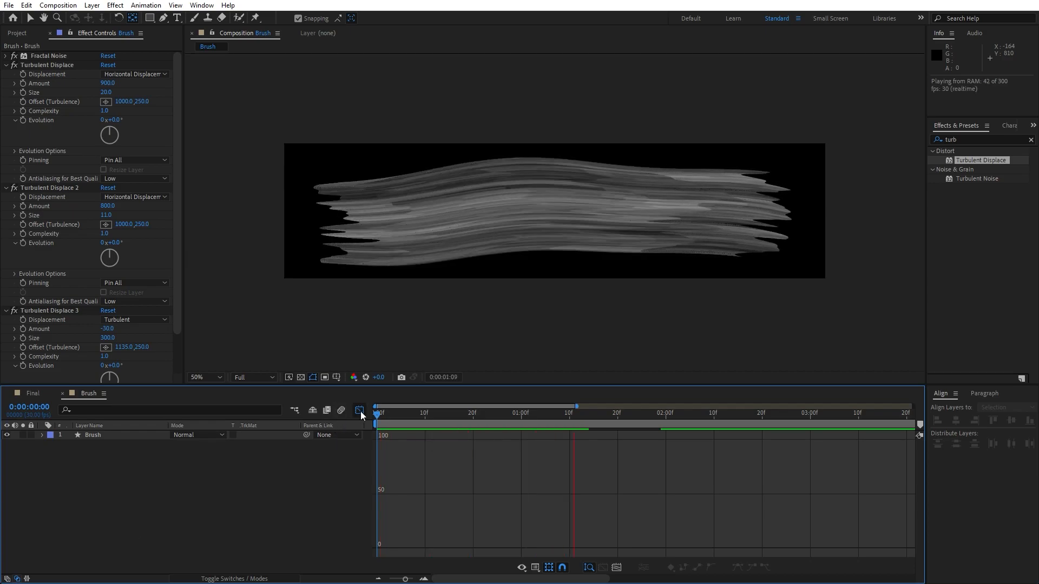
click(359, 410)
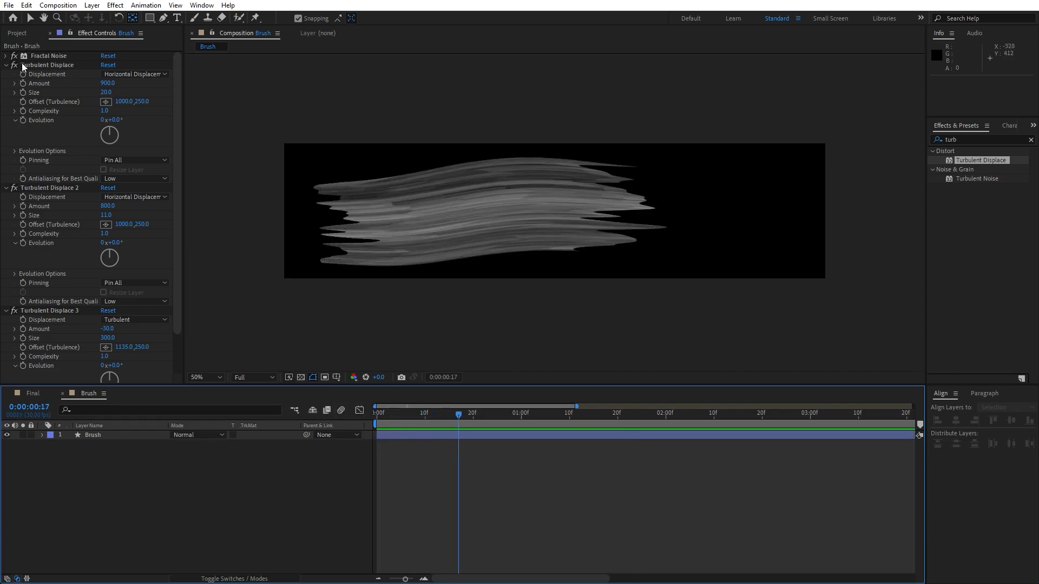
Close the Brush composition's timeline, add the Brush composition as a layer in Final and preview it
click(6, 65)
click(6, 74)
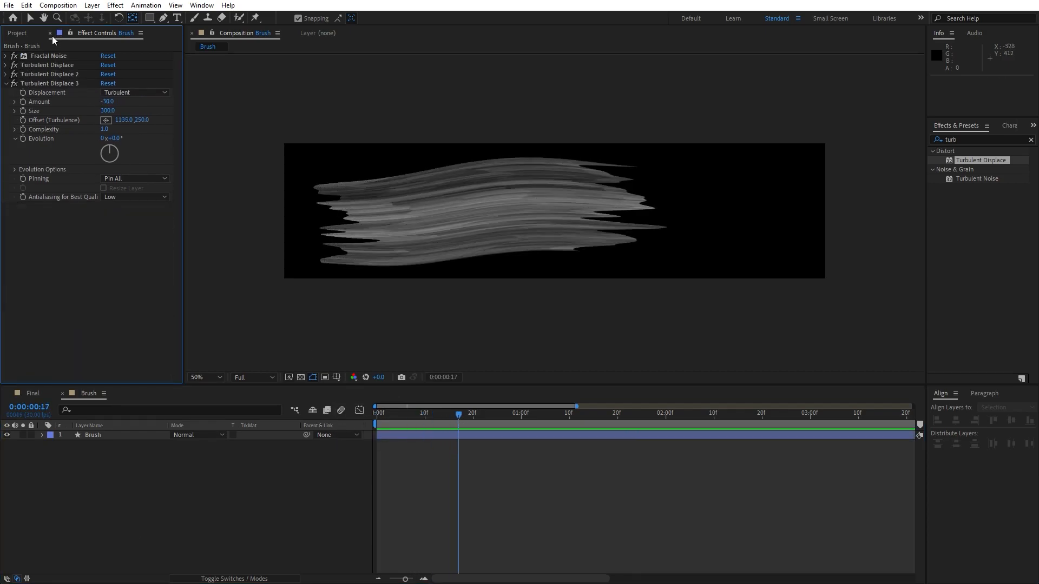
click(49, 33)
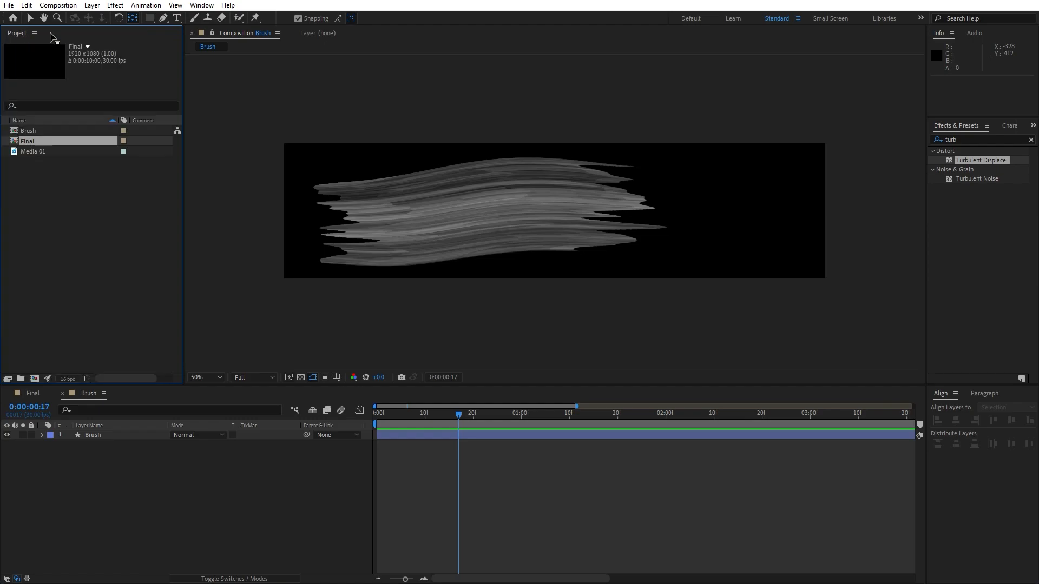
click(62, 394)
click(32, 131)
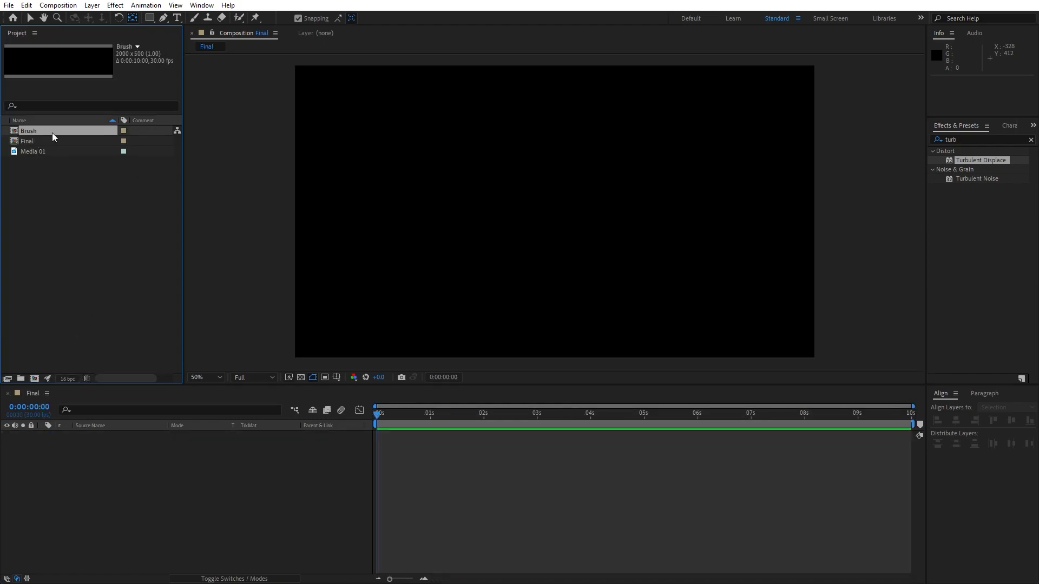
drag(31, 131, 159, 444)
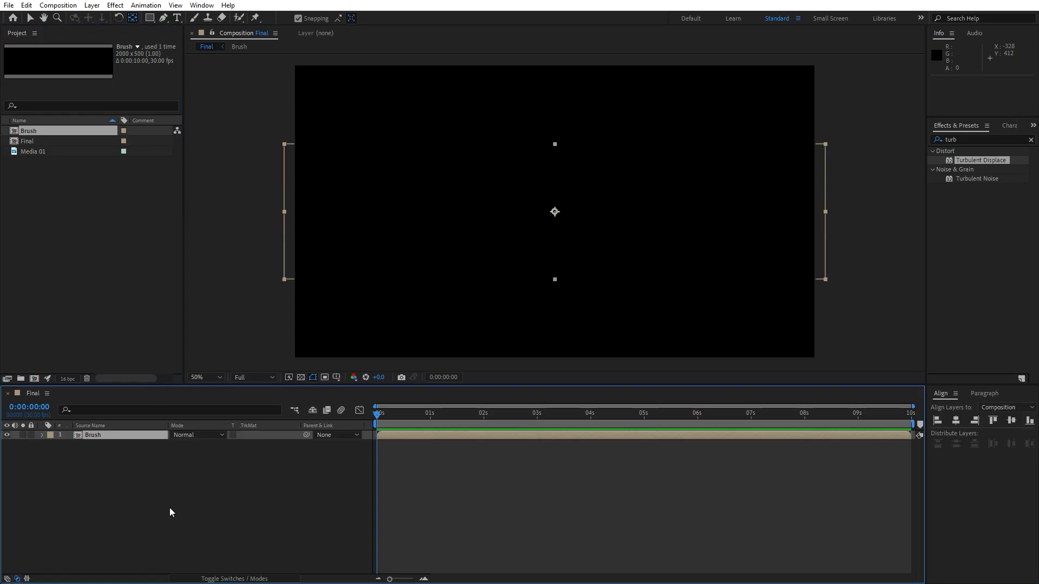
key(space)
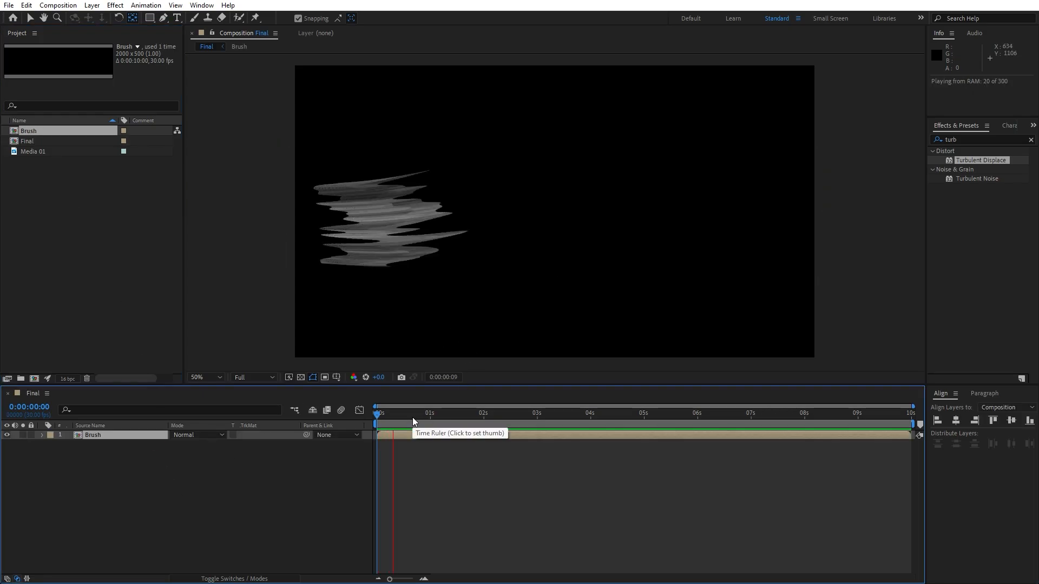
At 0:00:01:27, duplicate the Brush layer, rotate the copy to -37° and move it to position 416, 290
click(478, 413)
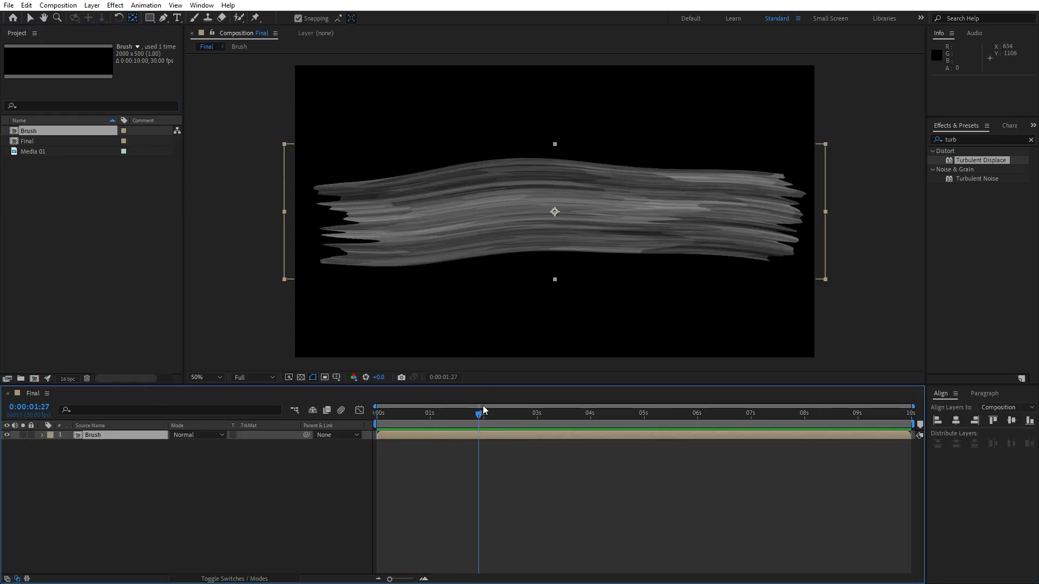
click(219, 498)
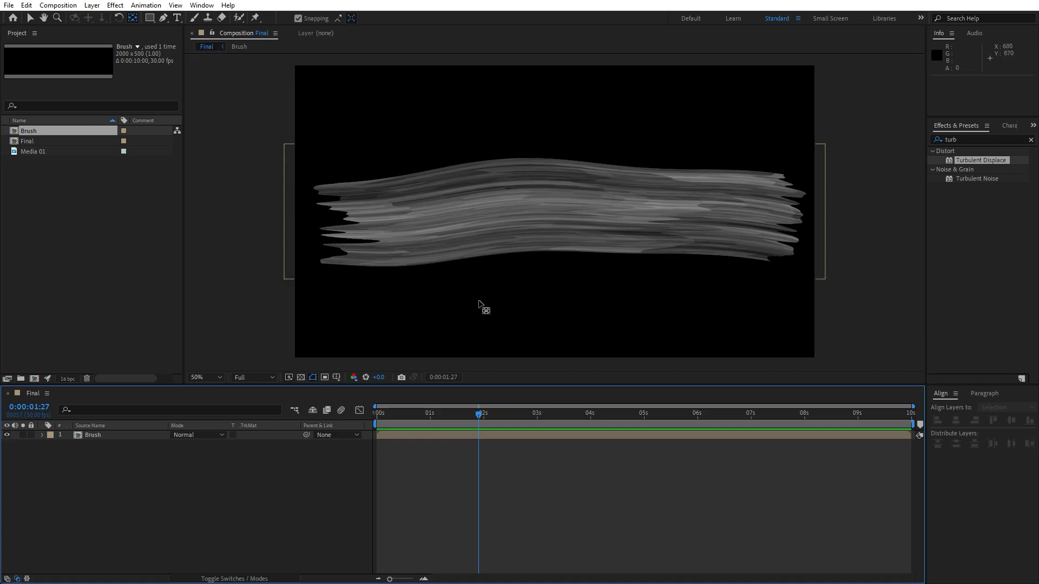
click(99, 436)
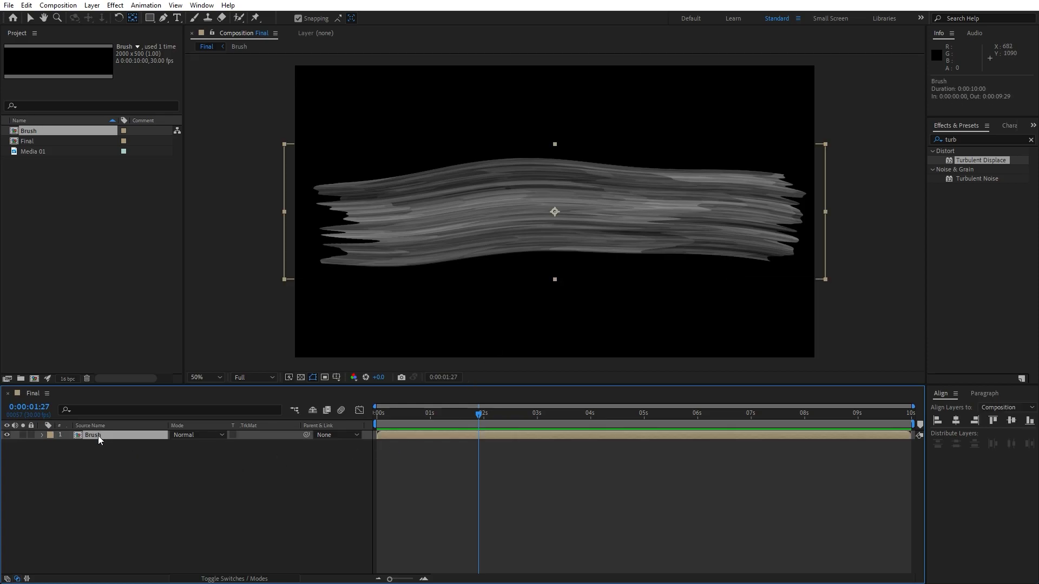
key(ctrl+d)
key(r)
drag(187, 445, 167, 444)
mouse_move(478, 270)
mouse_down()
mouse_move(316, 145)
mouse_move(348, 171)
mouse_up()
Duplicate the rotated Brush layer, rotate the new copy to 35° and place it across the frame's upper-right corner
key(ctrl+d)
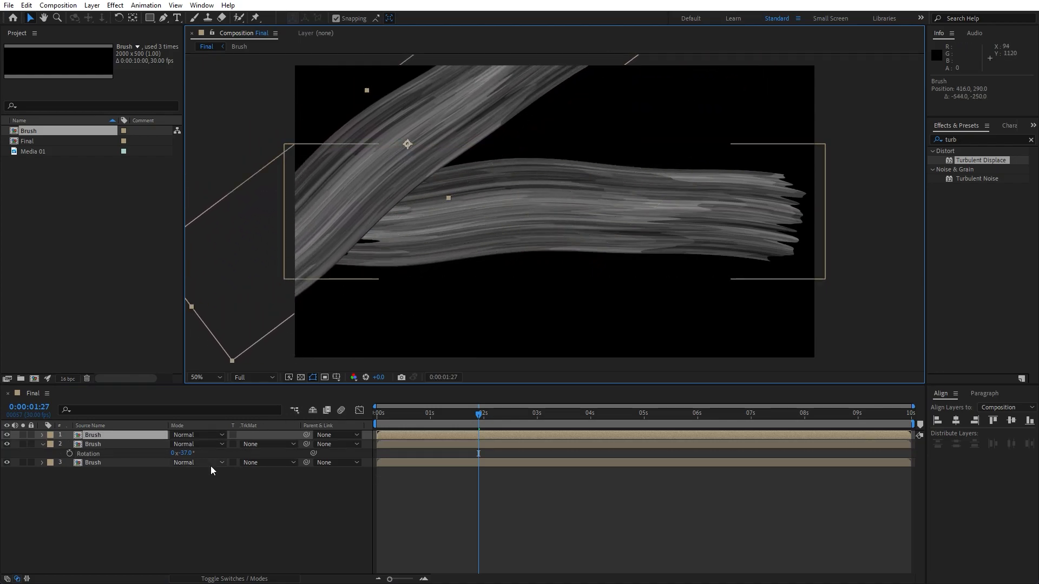
key(r)
drag(188, 444, 237, 450)
drag(501, 269, 832, 228)
Duplicate the upper-right Brush layer, rotate the copy to -23° and move it to position 1352, 948
key(ctrl+d)
drag(740, 133, 596, 226)
key(r)
drag(183, 444, 169, 441)
drag(655, 224, 703, 307)
Duplicate the lower-right Brush layer, rotate the copy to -41° and move it to position 960, 686
key(ctrl+d)
key(r)
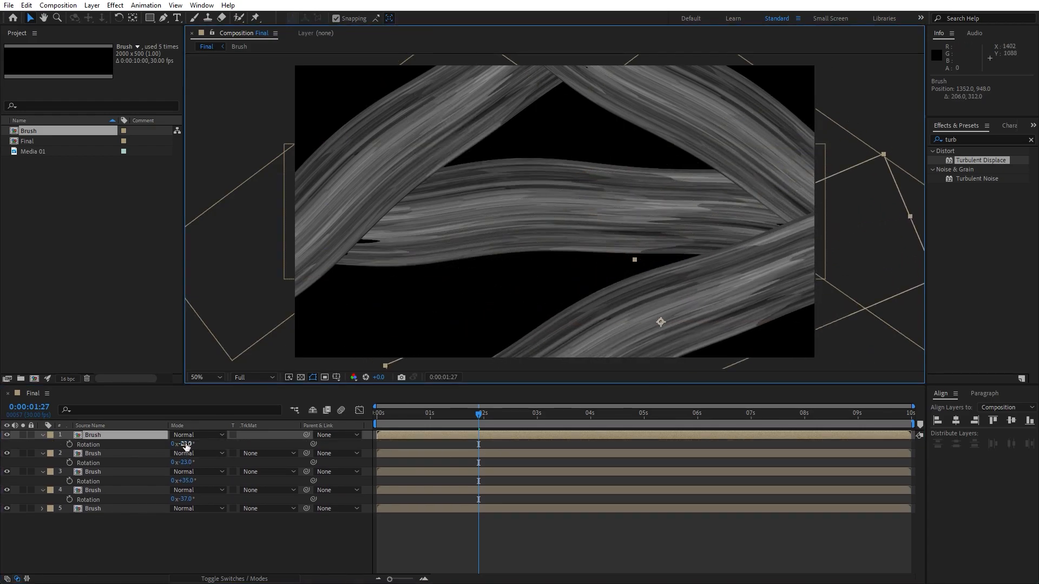
drag(184, 444, 179, 444)
mouse_move(730, 267)
mouse_down()
mouse_move(615, 213)
mouse_move(648, 204)
mouse_up()
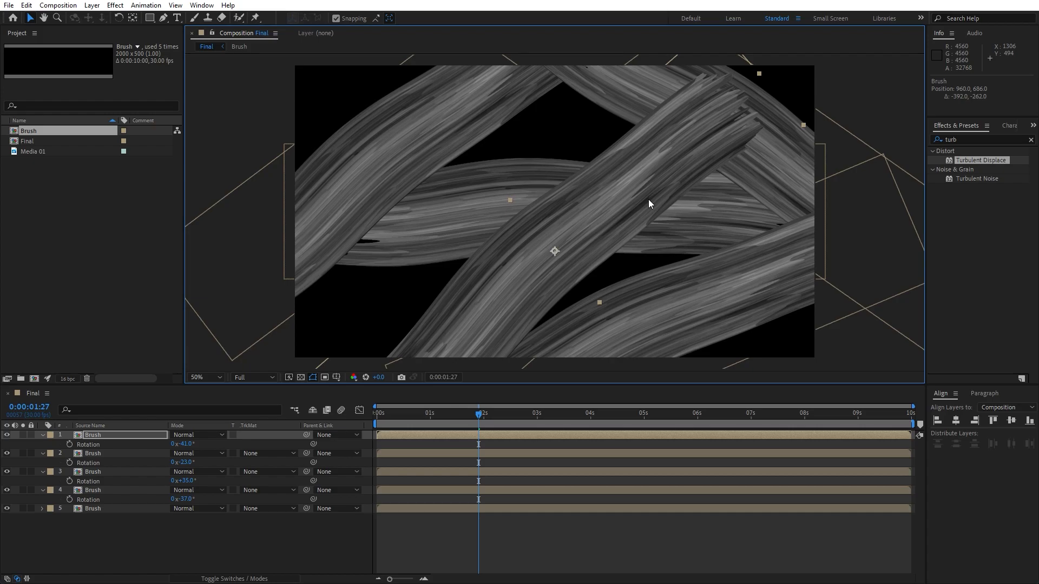
Duplicate the -41° Brush layer, rotate the copy to -68° and place it up and left of the original
key(ctrl+d)
key(r)
drag(184, 444, 176, 444)
drag(581, 217, 510, 188)
Add two more copies of the -68° Brush layer, rotating the topmost to 21° and placing it across the frame's upper-left area
key(ctrl+d)
key(ctrl+d)
key(r)
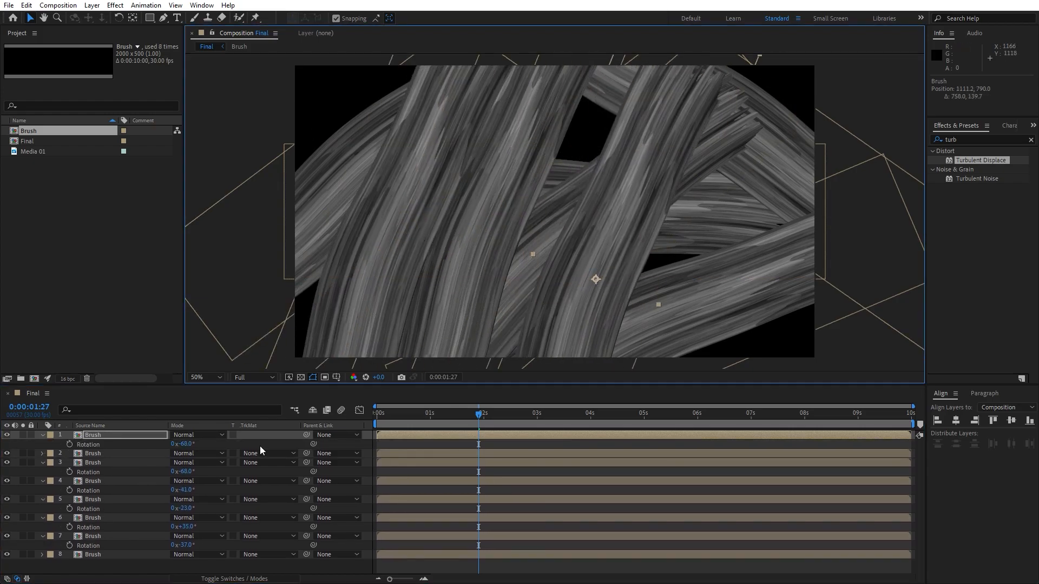
drag(184, 445, 208, 444)
drag(572, 297, 409, 152)
Duplicate the 21° Brush layer, rotate the copy to -33° and place it across the frame's upper-right area
key(ctrl+d)
key(r)
drag(184, 444, 155, 445)
drag(411, 238, 677, 109)
Duplicate the -33° Brush layer, rotate the copy to 108° and place it along the frame's right edge
key(ctrl+d)
key(r)
mouse_move(184, 444)
mouse_down()
mouse_move(248, 444)
mouse_move(195, 444)
mouse_up()
drag(748, 202, 792, 300)
Duplicate the 108° Brush layer, rotate the copy to -55° and move it to the frame's lower-left edge
key(ctrl+d)
key(r)
drag(184, 444, 96, 444)
drag(747, 269, 268, 298)
Duplicate the -55° Brush layer twice, rotate the topmost copy to -9° and place it across the frame's upper-left area
key(ctrl+d)
key(ctrl+d)
key(r)
drag(184, 444, 208, 445)
drag(367, 261, 409, 128)
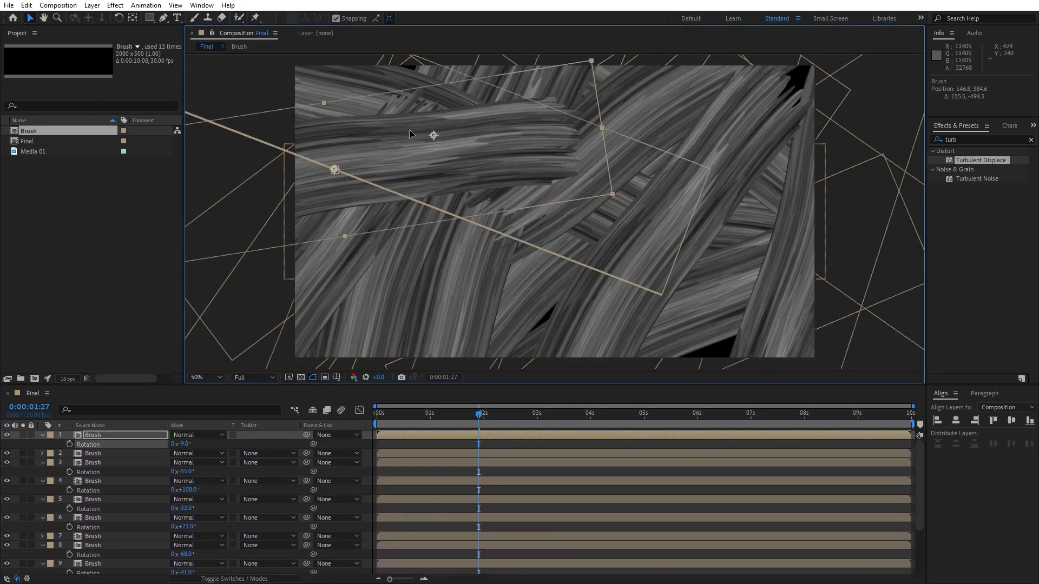
Add Brush copies rotated to 163° across the frame's upper-right area and to 205° at position 1422.2, 1113.4 near the lower edge
key(r)
drag(184, 444, 277, 444)
key(ctrl+d)
mouse_move(772, 134)
mouse_down()
mouse_move(767, 113)
mouse_move(658, 386)
mouse_up()
key(ctrl+d)
key(r)
drag(187, 444, 210, 444)
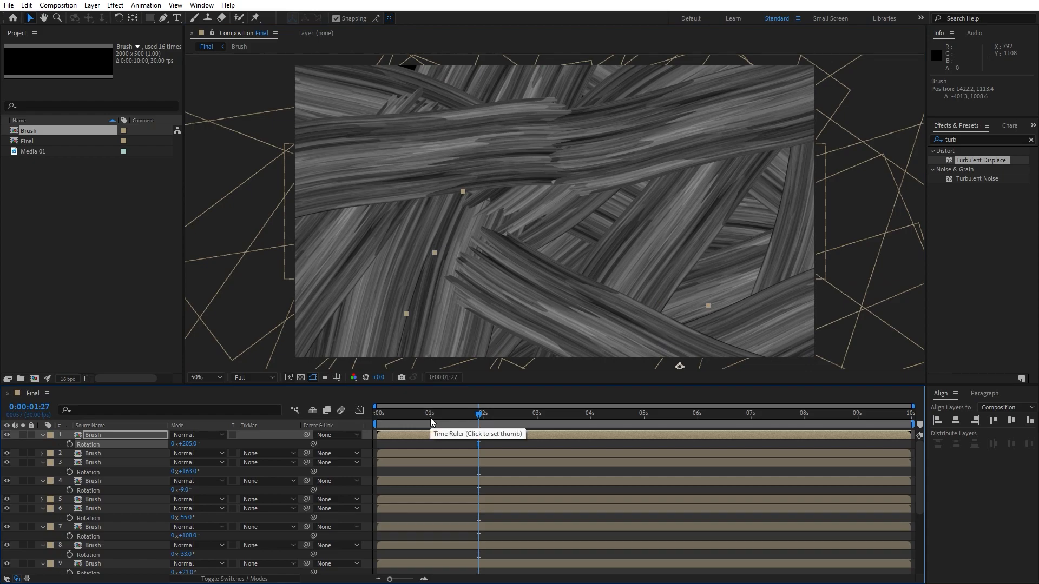
Play back the Final composition from 0:00:01:00 and scrub through it to check how the strokes fill the frame
click(431, 418)
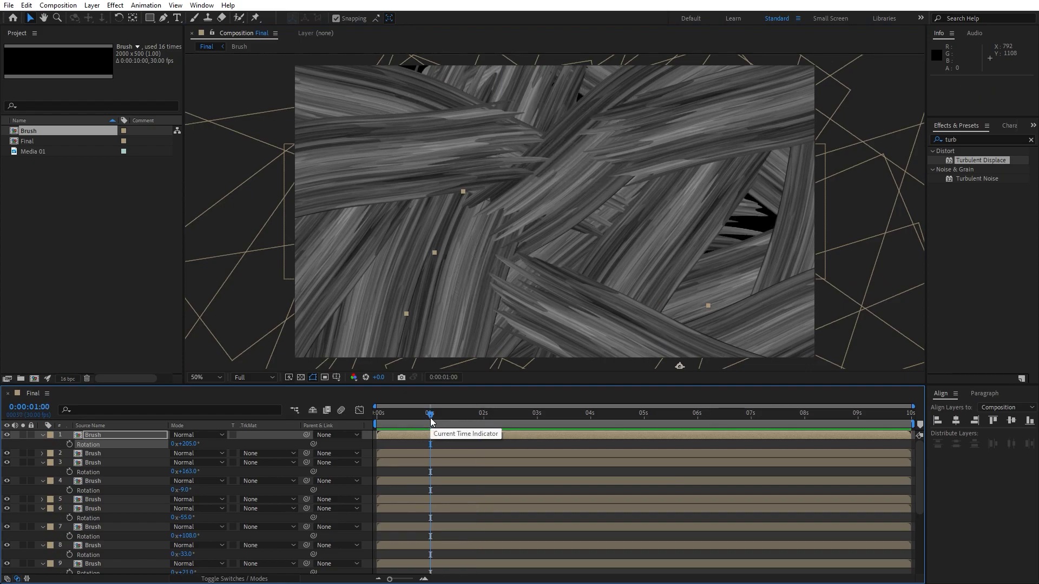
key(space)
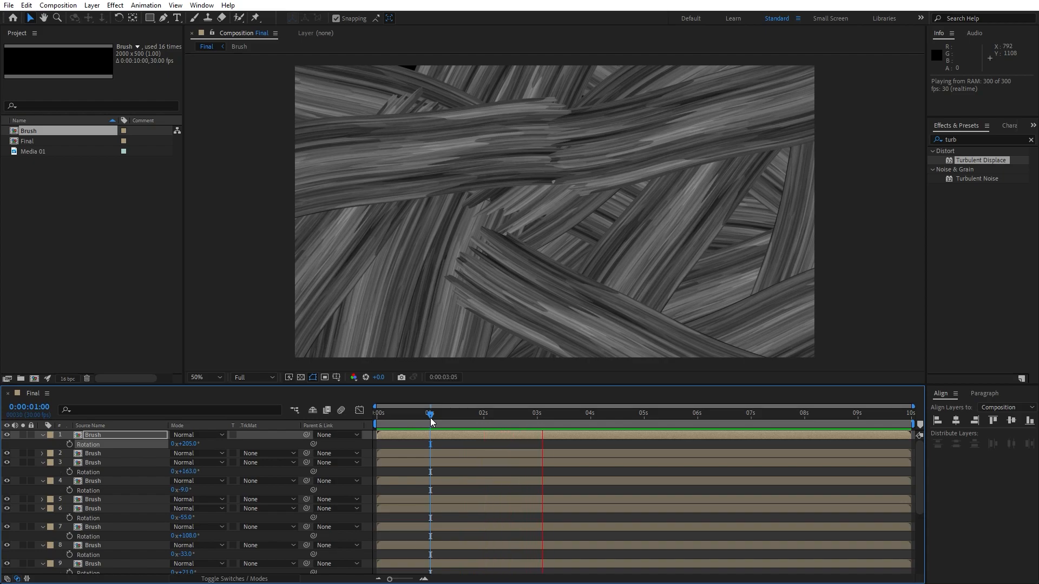
drag(430, 417, 473, 417)
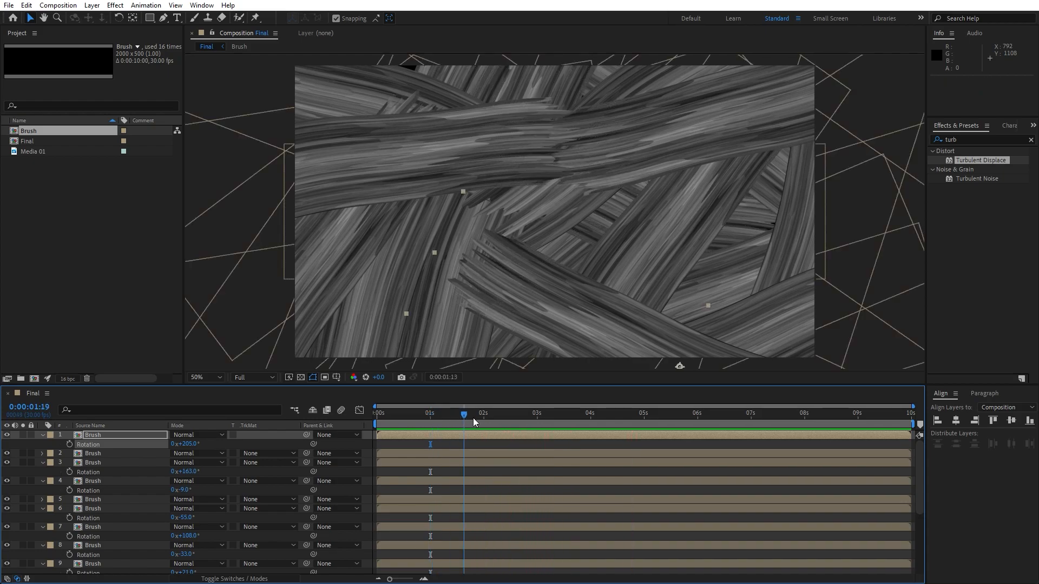
Precompose all the Brush layers into a new composition named Brush + Elements, moving all attributes
click(42, 435)
click(43, 453)
click(102, 454)
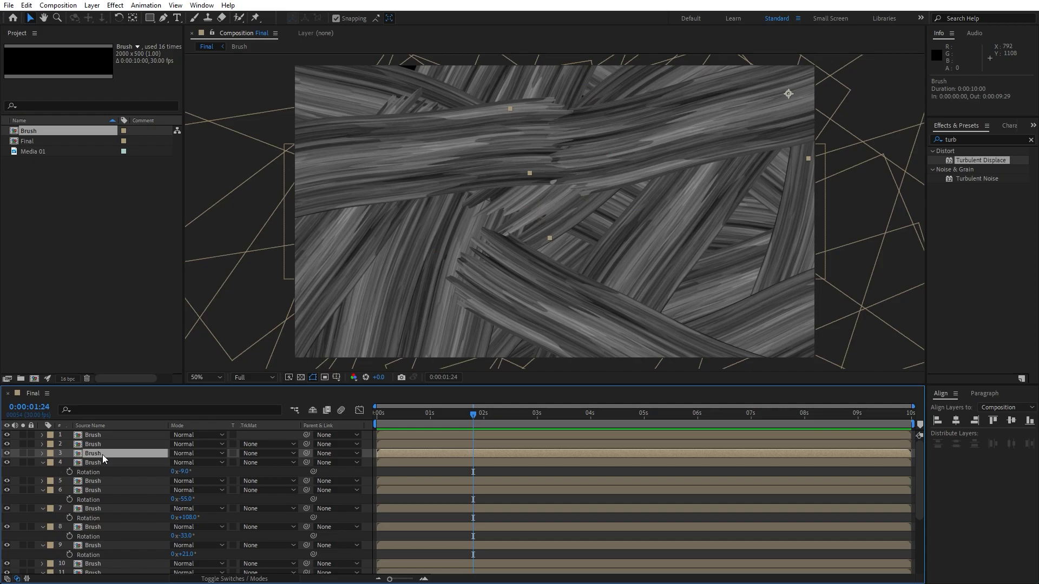
key(ctrl+a)
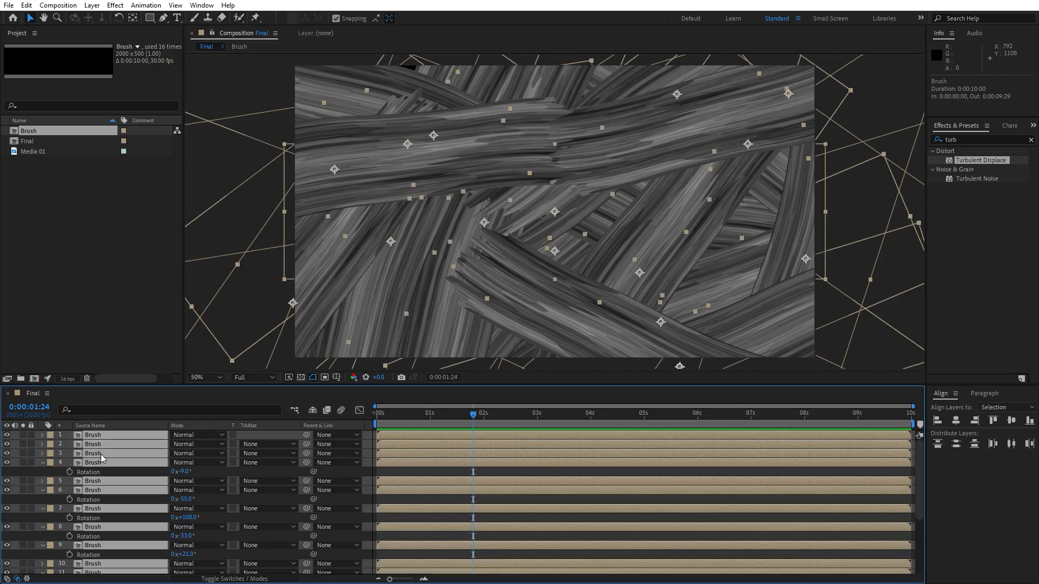
right_click(101, 453)
click(164, 398)
text(Brush + Elements)
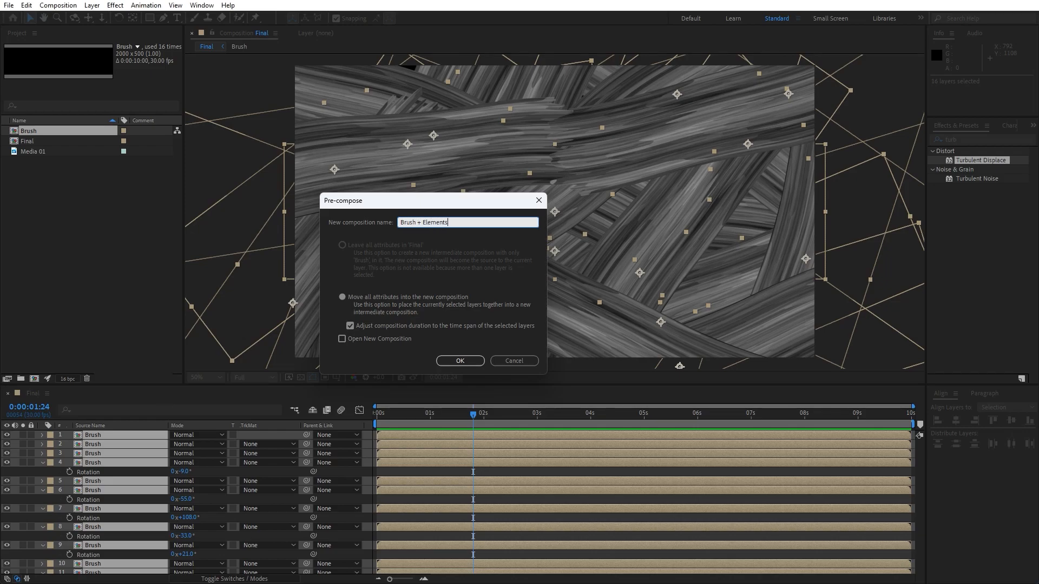
key(Return)
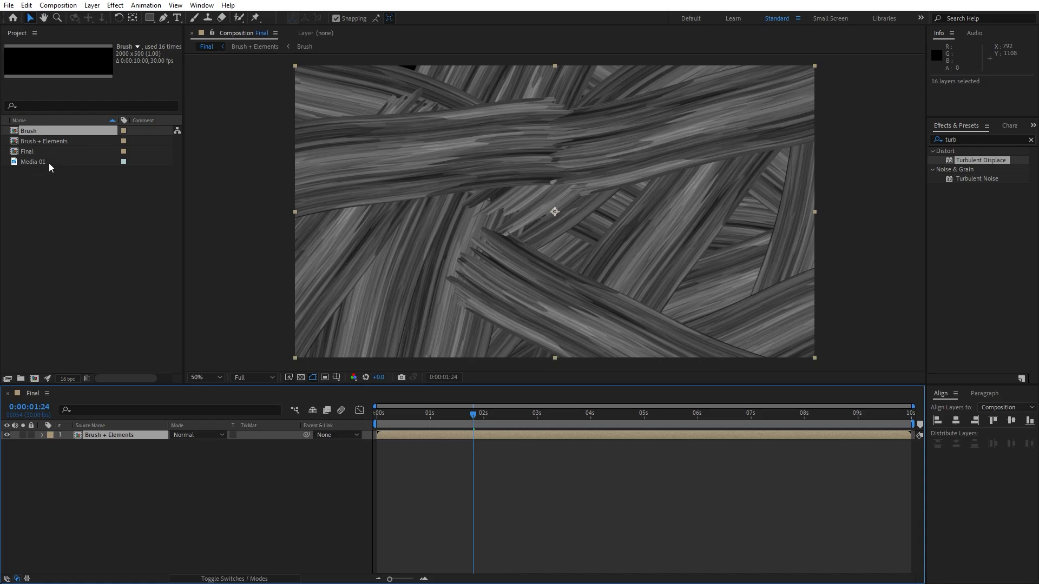
Add Media 01 beneath the Brush + Elements layer in Final and set its track matte to Alpha
click(28, 163)
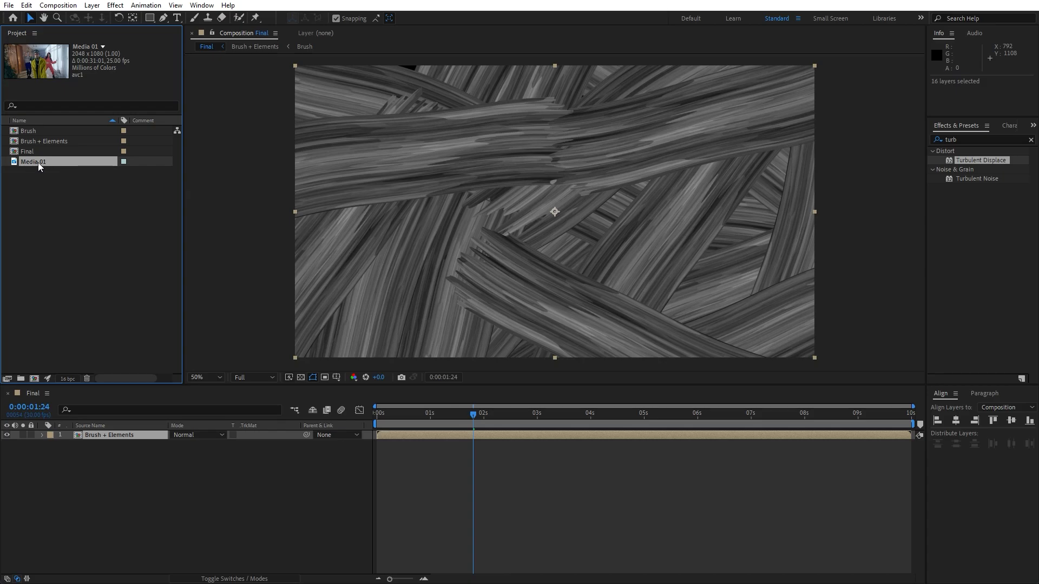
mouse_move(34, 161)
mouse_down()
mouse_move(128, 295)
mouse_move(137, 473)
mouse_up()
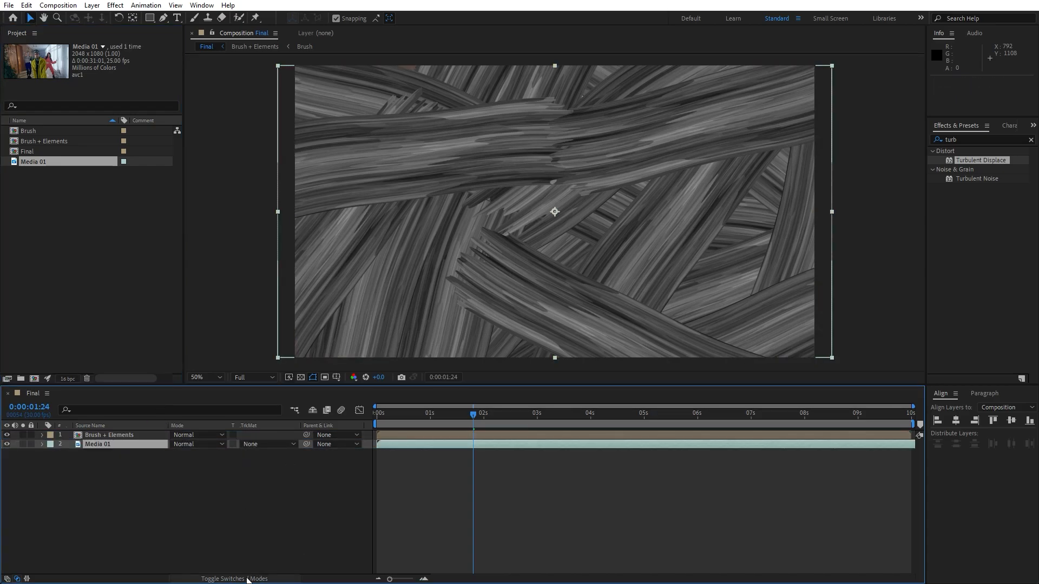
click(268, 444)
click(276, 472)
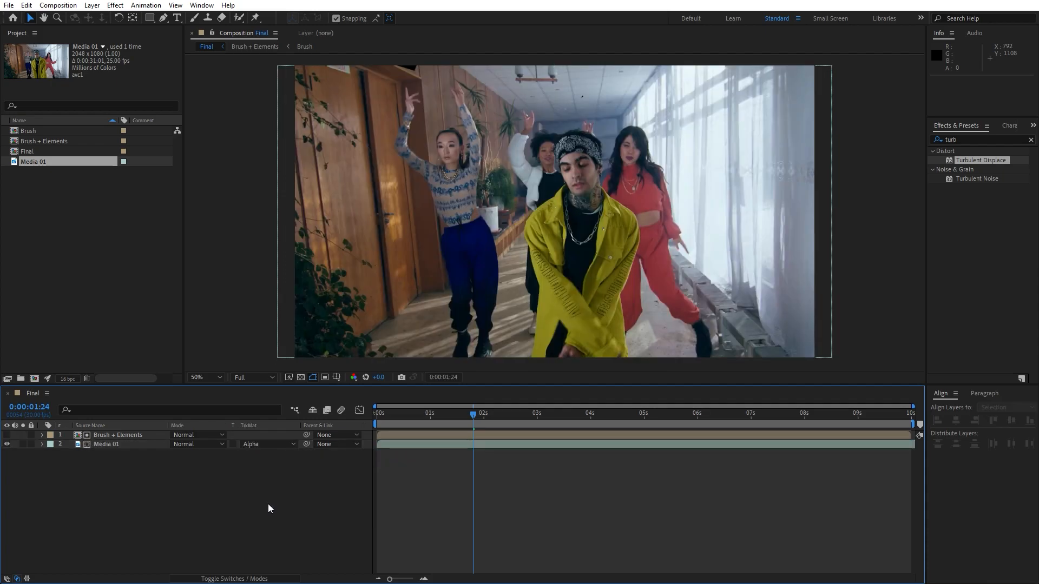
Play back and scrub the composition to 0:00:03:02 to check how the strokes reveal the footage
key(space)
click(380, 421)
mouse_move(380, 421)
mouse_down()
mouse_move(479, 423)
mouse_move(355, 428)
mouse_move(541, 422)
mouse_up()
key(space)
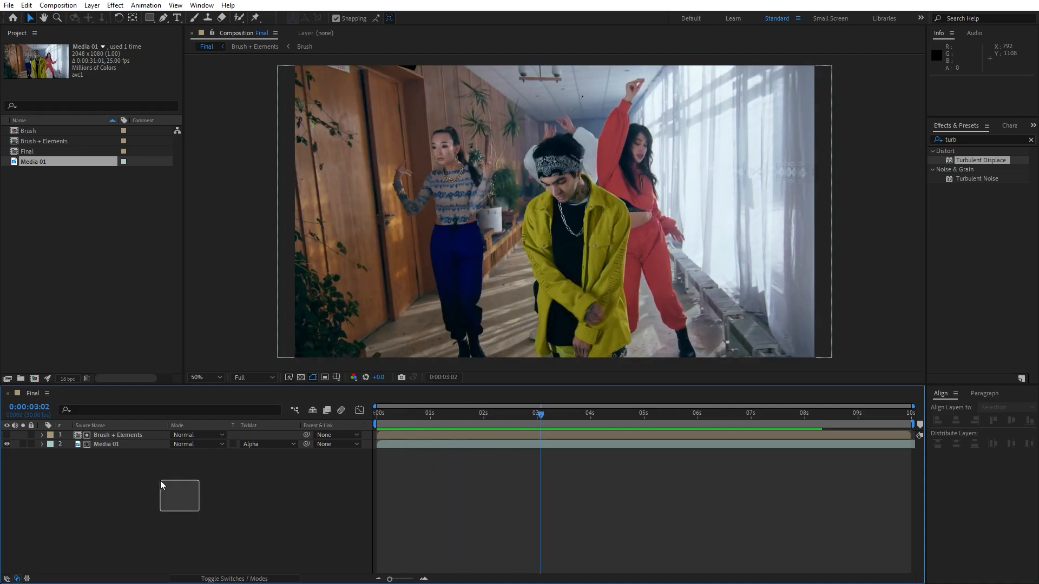
Precompose the Brush + Elements and Media 01 layers together as a composition named 1
drag(160, 480, 90, 404)
right_click(103, 444)
click(154, 383)
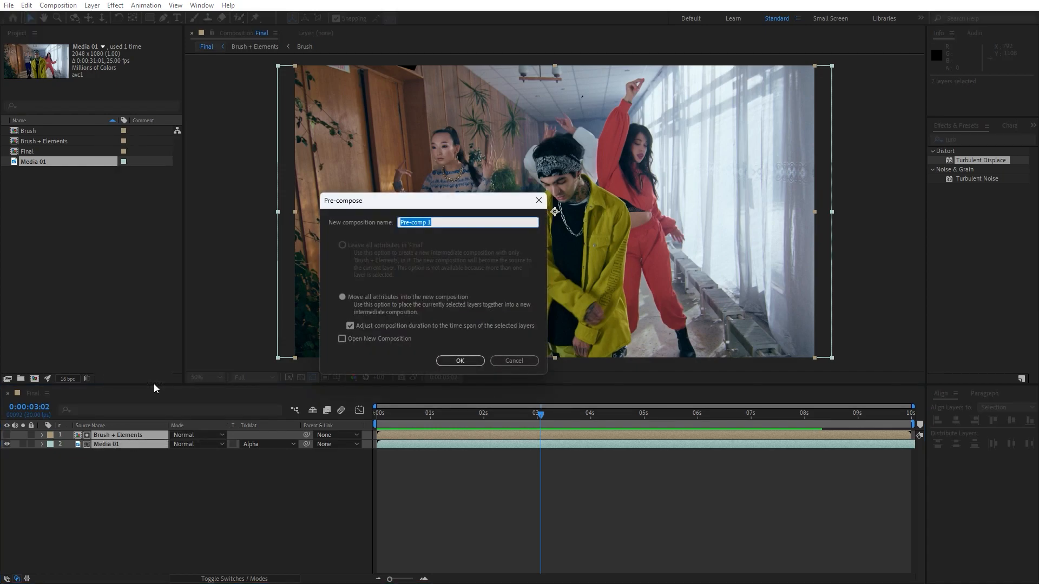
text(1)
key(Return)
Duplicate layer 1 and shift the upper copy one frame later in the timeline
click(106, 434)
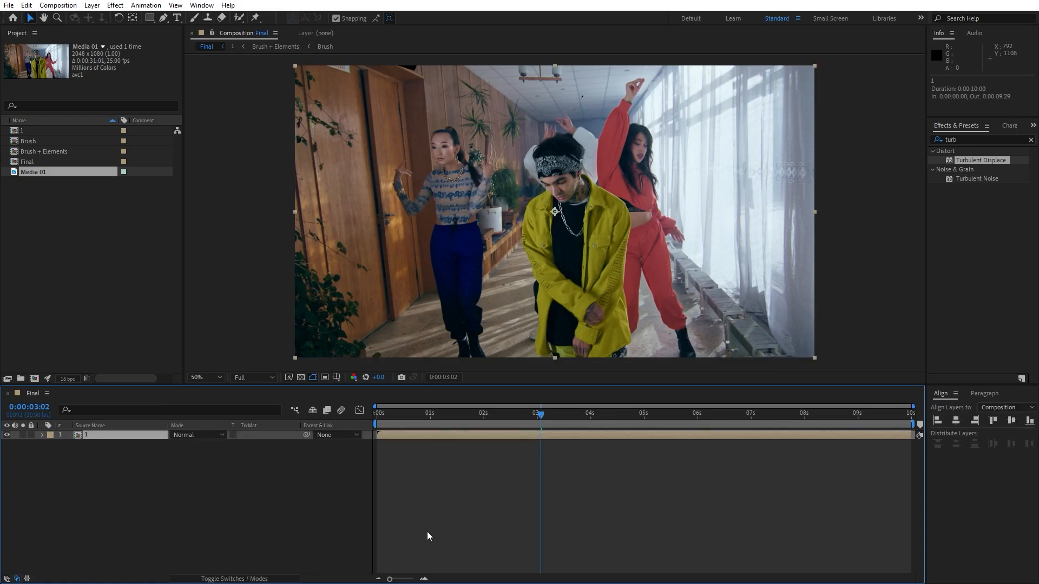
key(ctrl+d)
drag(539, 417, 365, 423)
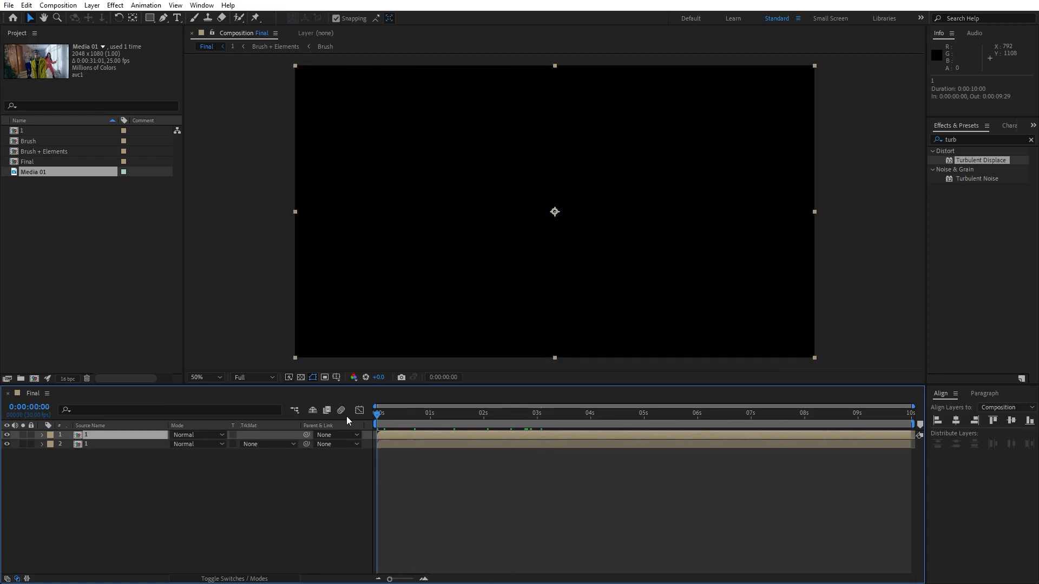
drag(390, 580, 419, 582)
drag(387, 435, 409, 434)
Apply the Fill effect to the lower copy of layer 1
click(86, 444)
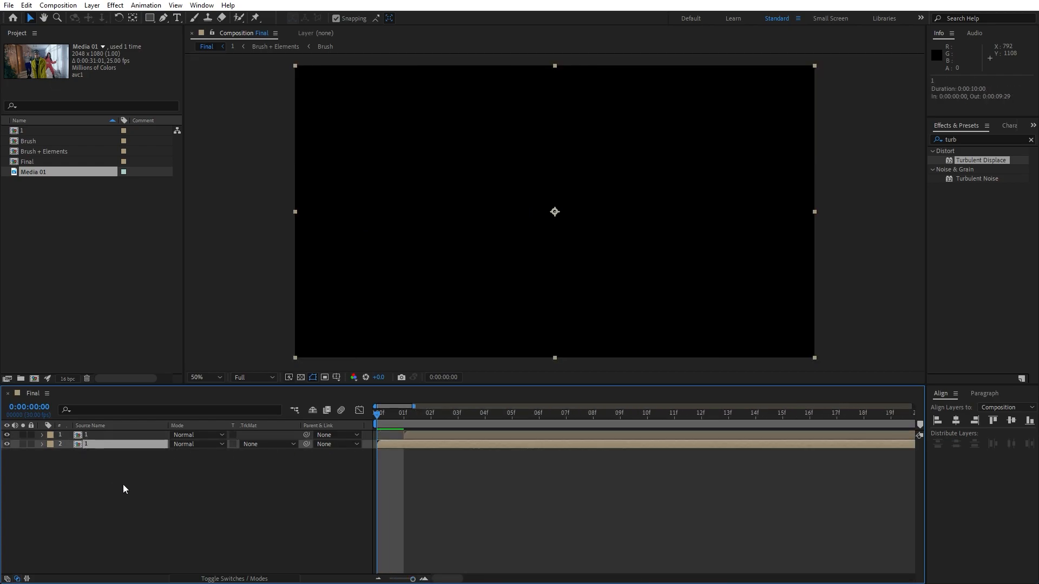
click(979, 139)
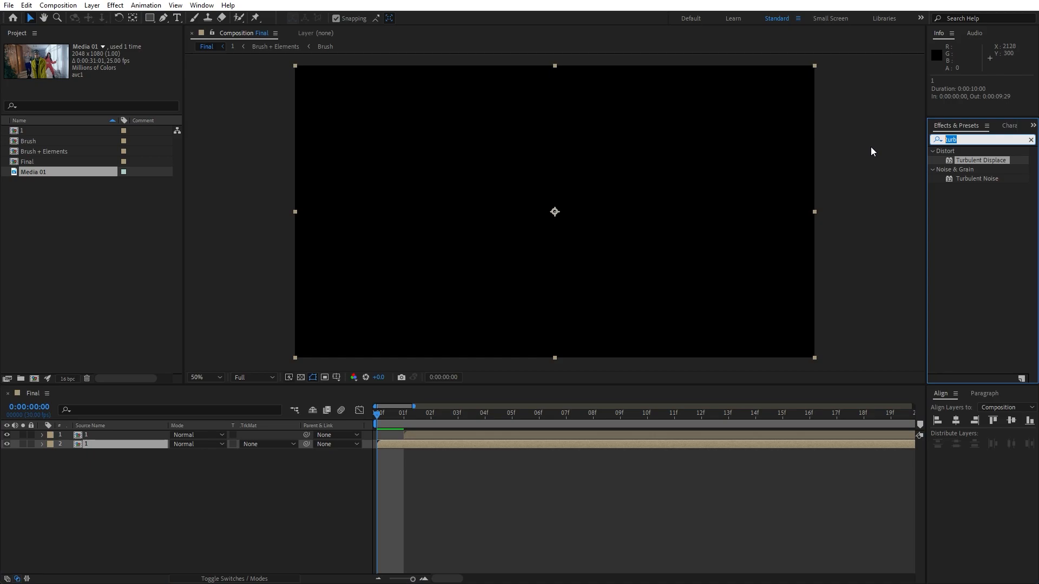
text(fill)
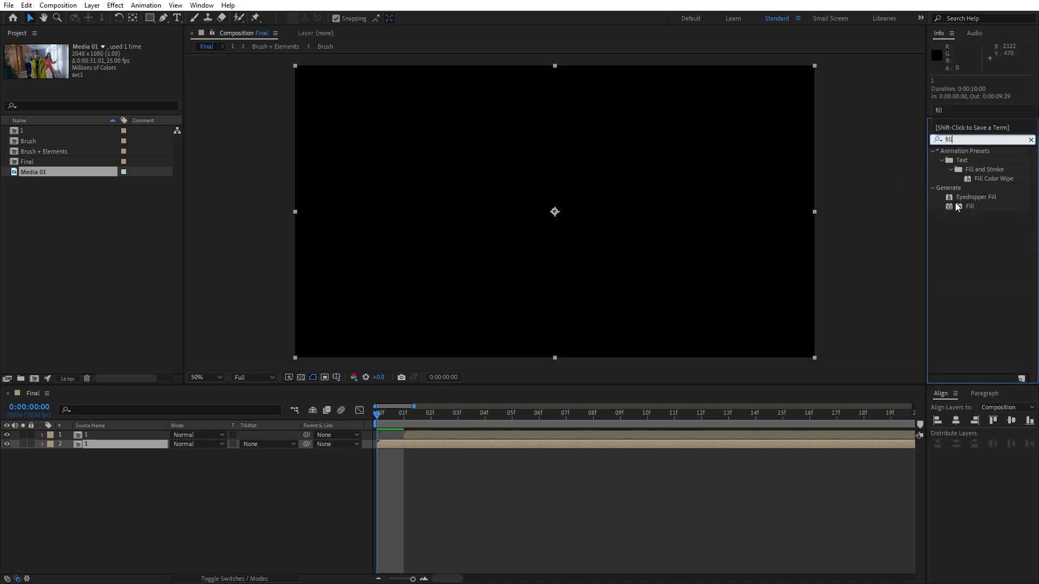
double_click(969, 206)
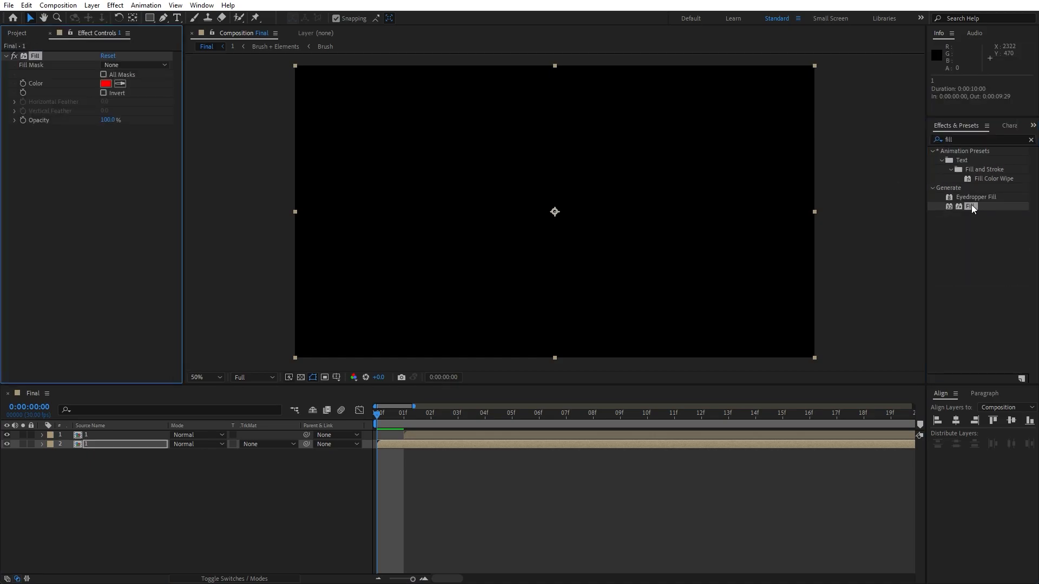
Set the Fill effect's color to a bright yellow-green
click(105, 84)
click(356, 480)
drag(356, 484, 357, 483)
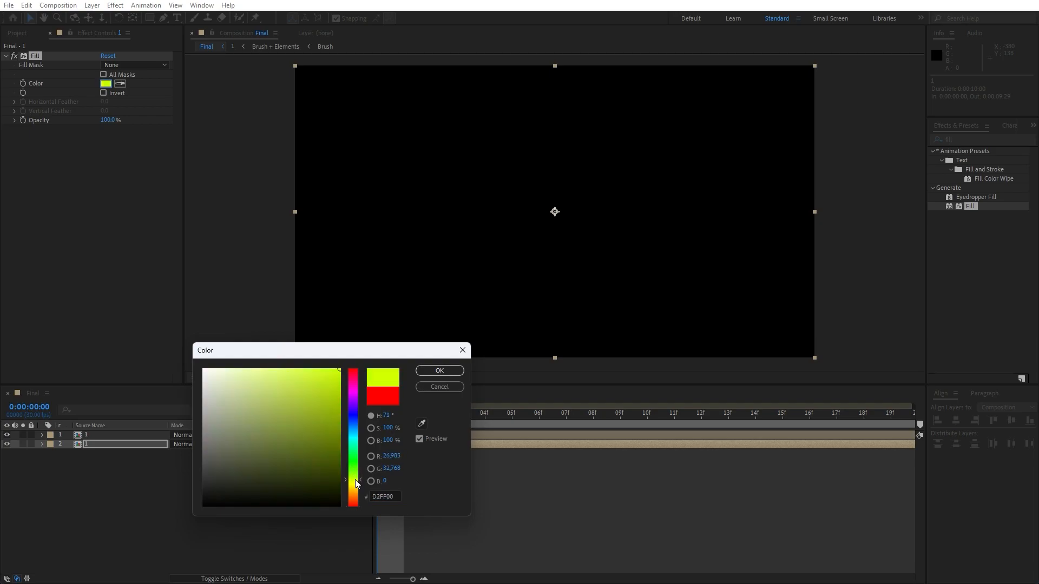
click(449, 370)
Play back and scrub the Final composition to examine the colored edges trailing the brush reveal
key(space)
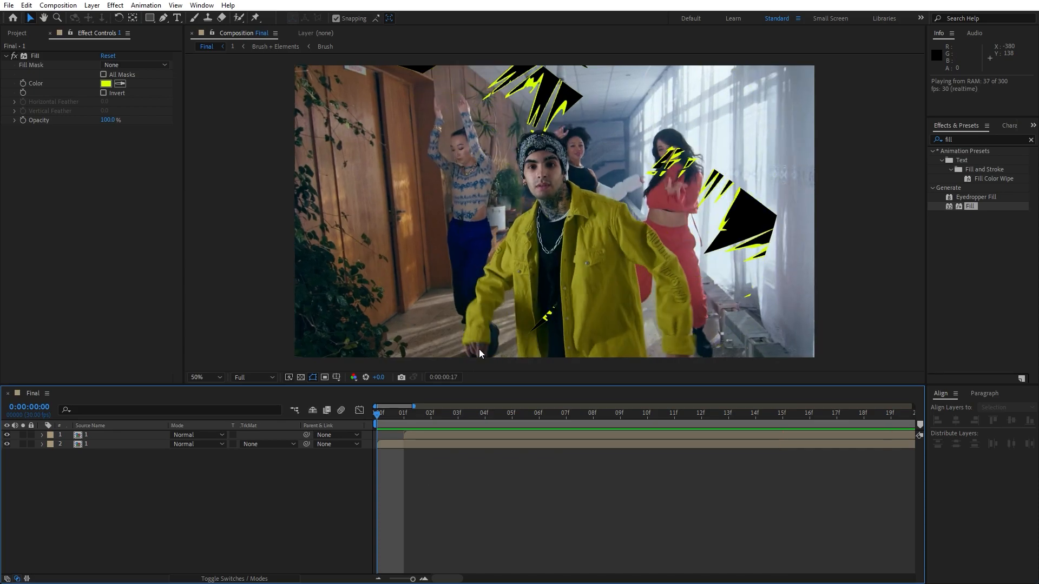
drag(436, 414, 483, 406)
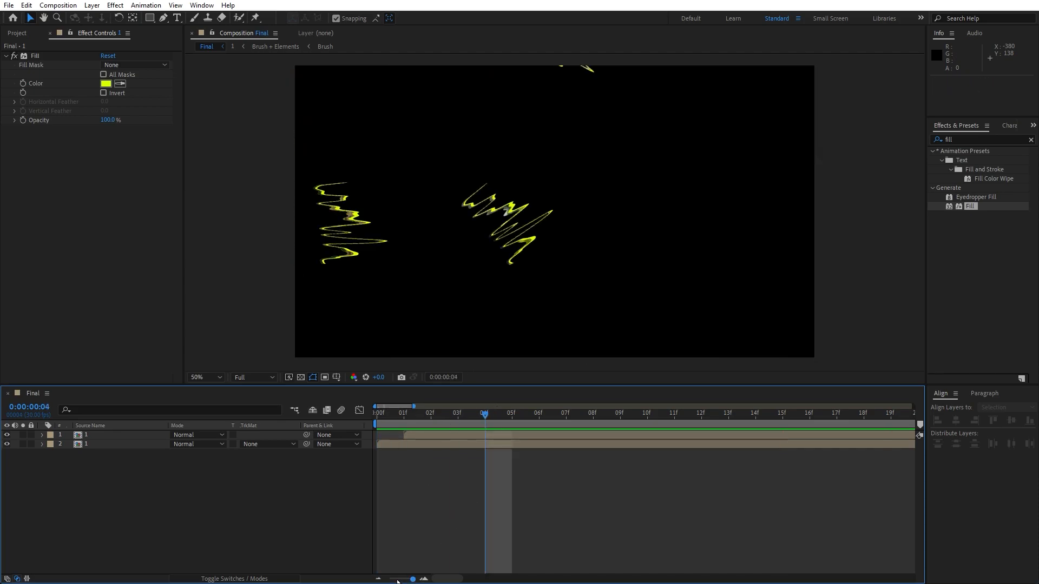
click(397, 580)
drag(381, 424, 467, 422)
key(space)
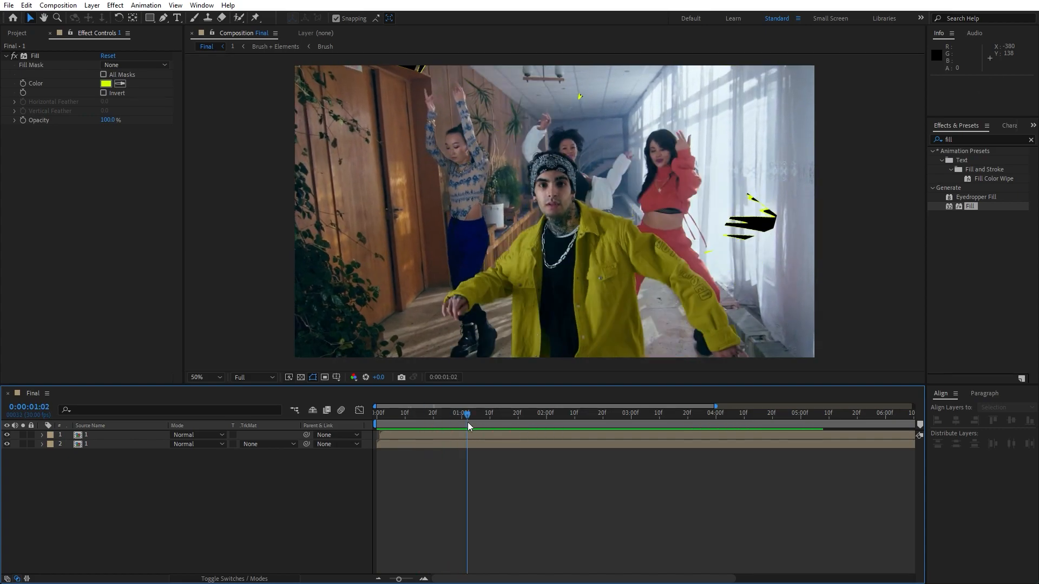
Open the Brush + Elements composition nested in 1 and play its stroke animation from the start
double_click(109, 437)
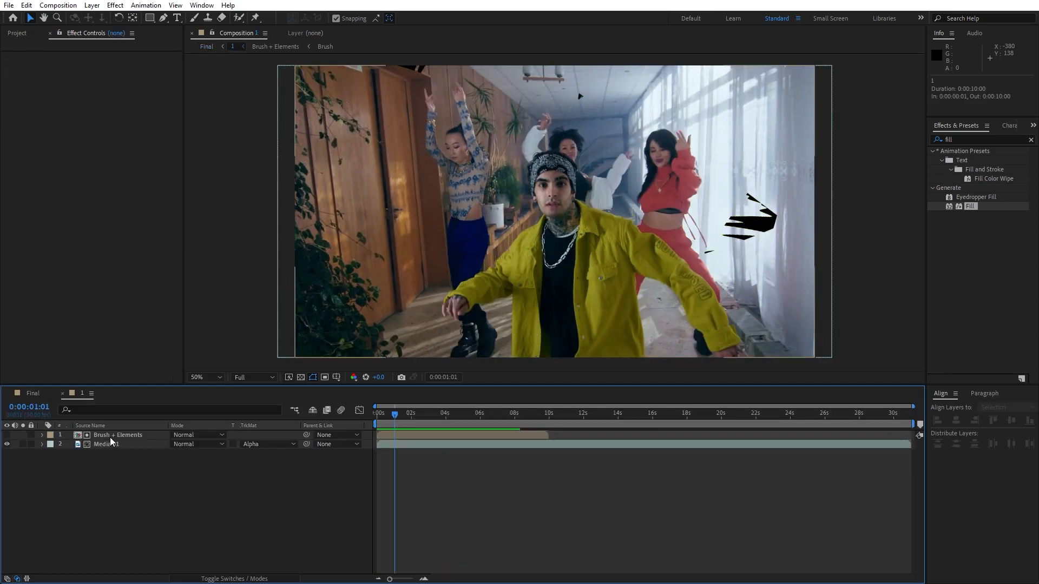
double_click(110, 437)
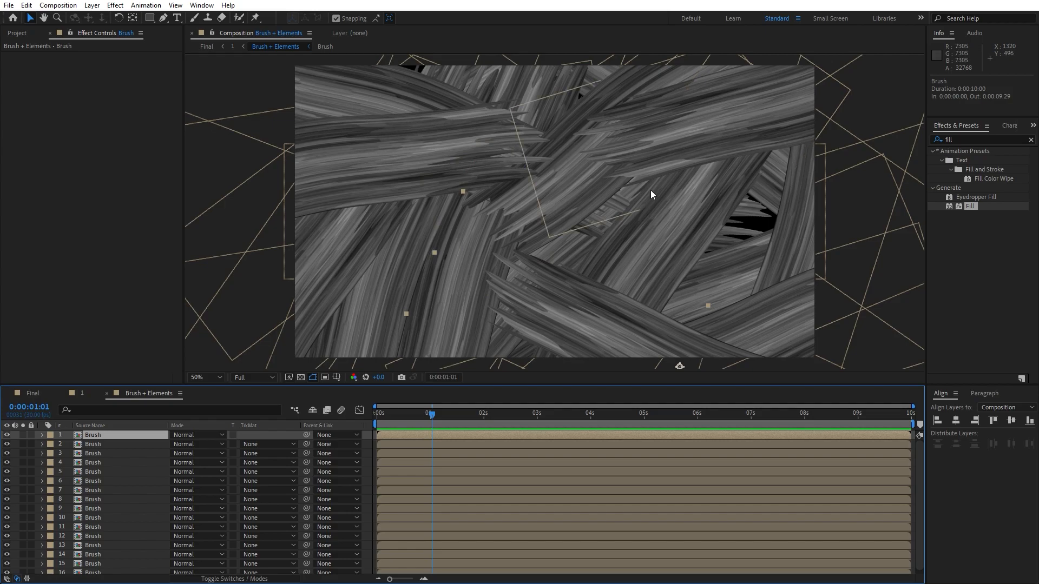
drag(431, 419, 376, 424)
key(space)
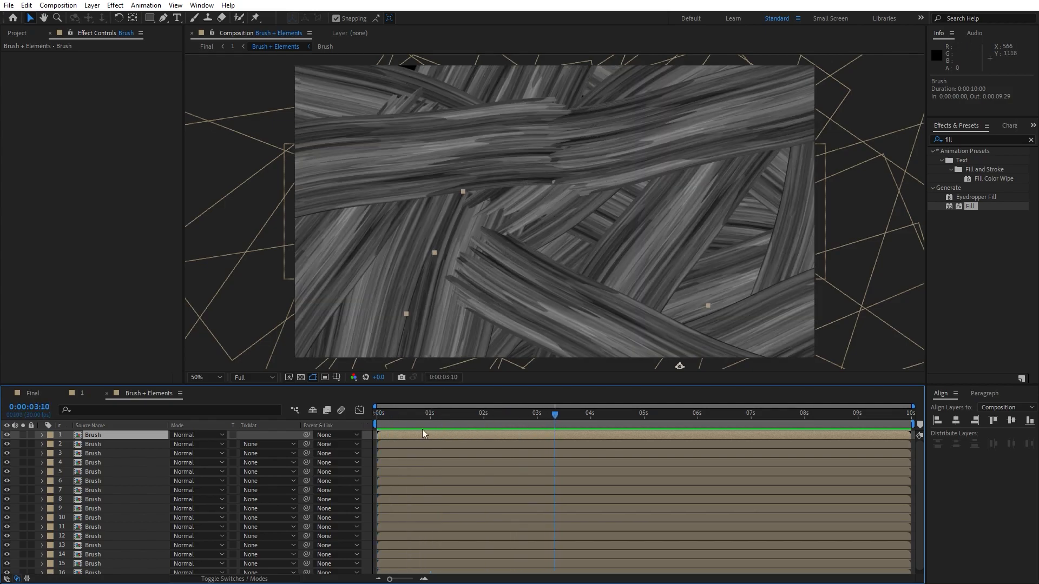
Return to Final, add the Brush + Elements composition above both layers and set its blending mode to Overlay
click(45, 392)
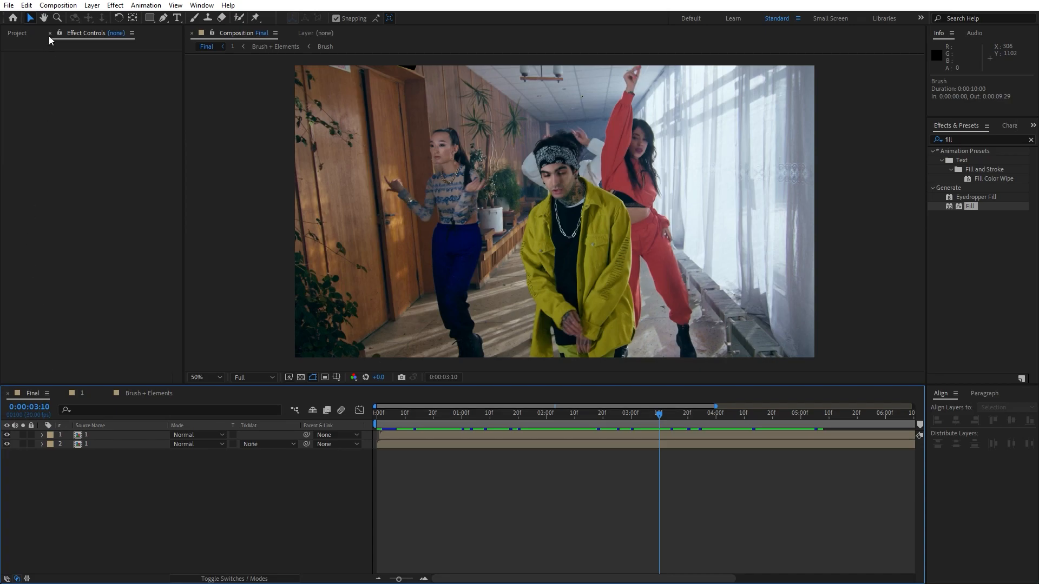
click(50, 34)
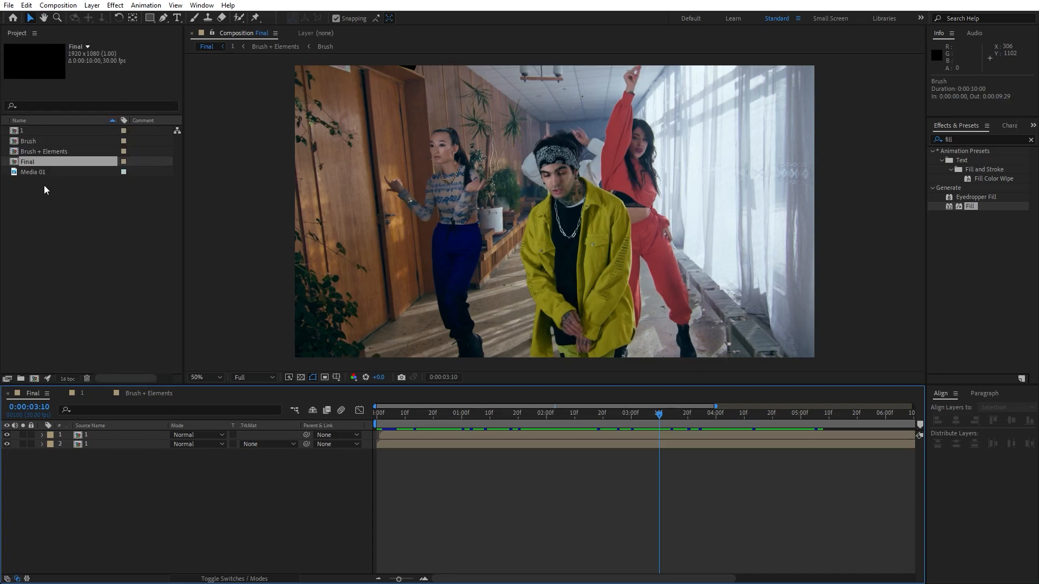
click(42, 152)
mouse_move(35, 152)
mouse_down()
mouse_move(141, 366)
mouse_move(108, 434)
mouse_up()
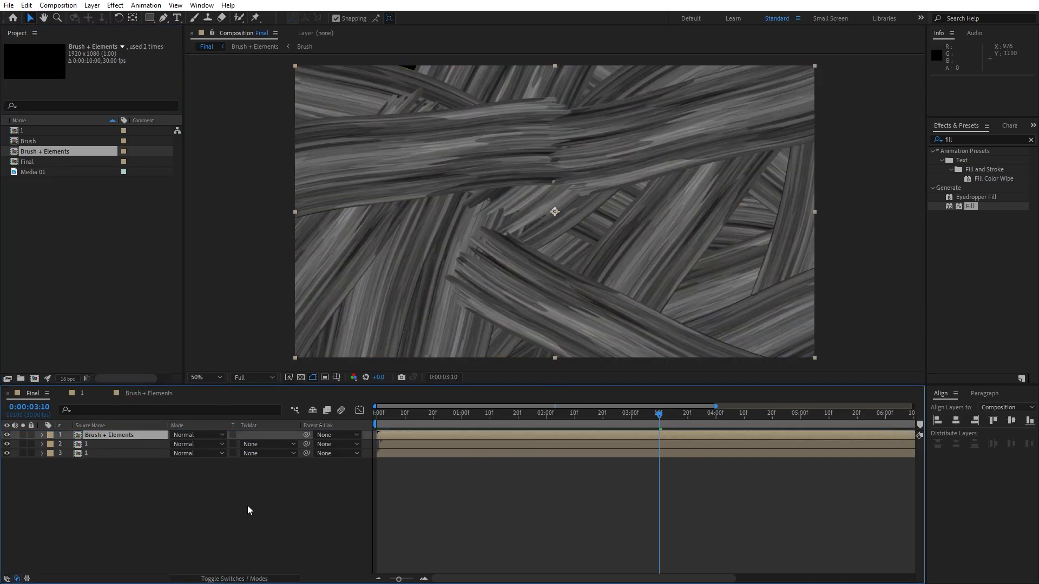
click(196, 435)
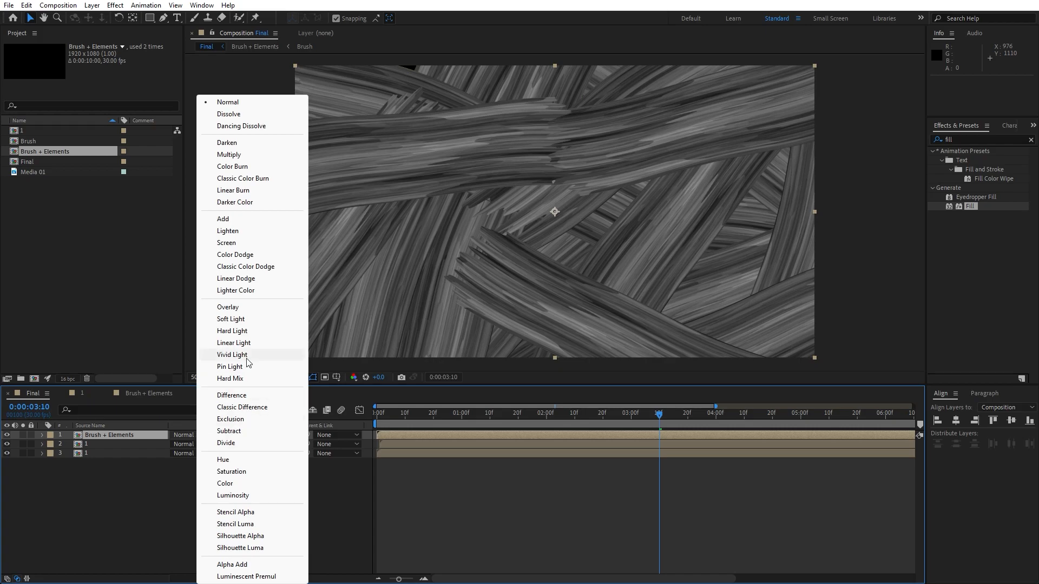
click(236, 307)
Try the Brush + Elements layer at 10% and 20% opacity, and set it to 30%
key(t)
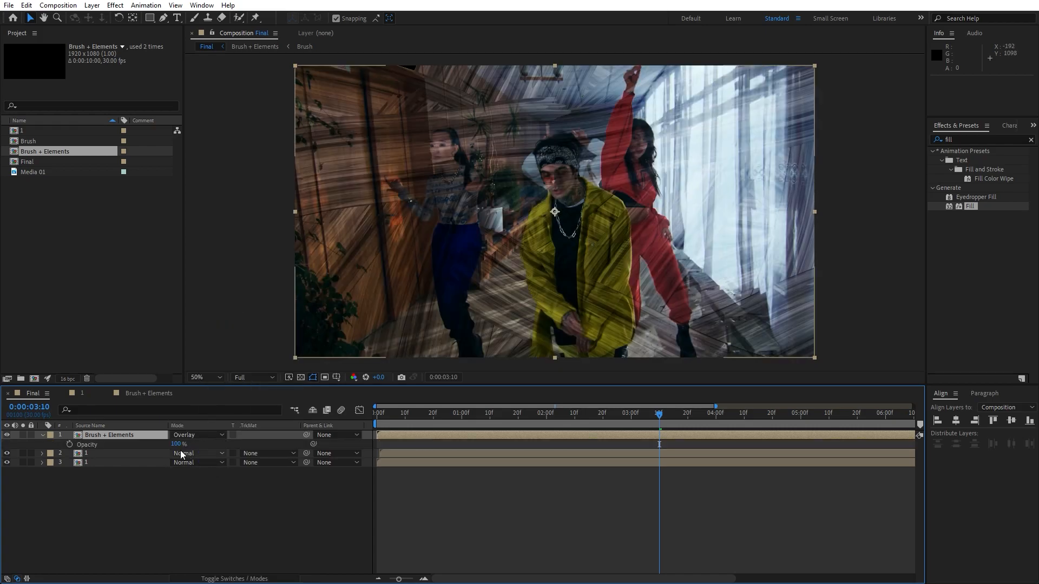
click(178, 444)
text(10)
click(176, 508)
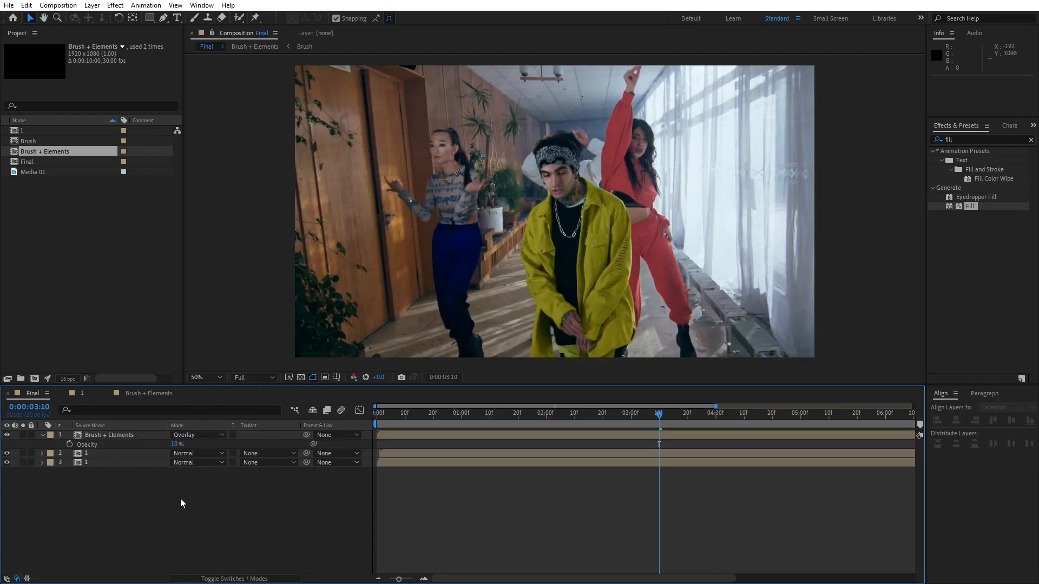
click(176, 444)
text(20)
click(174, 502)
click(176, 444)
text(30)
click(181, 498)
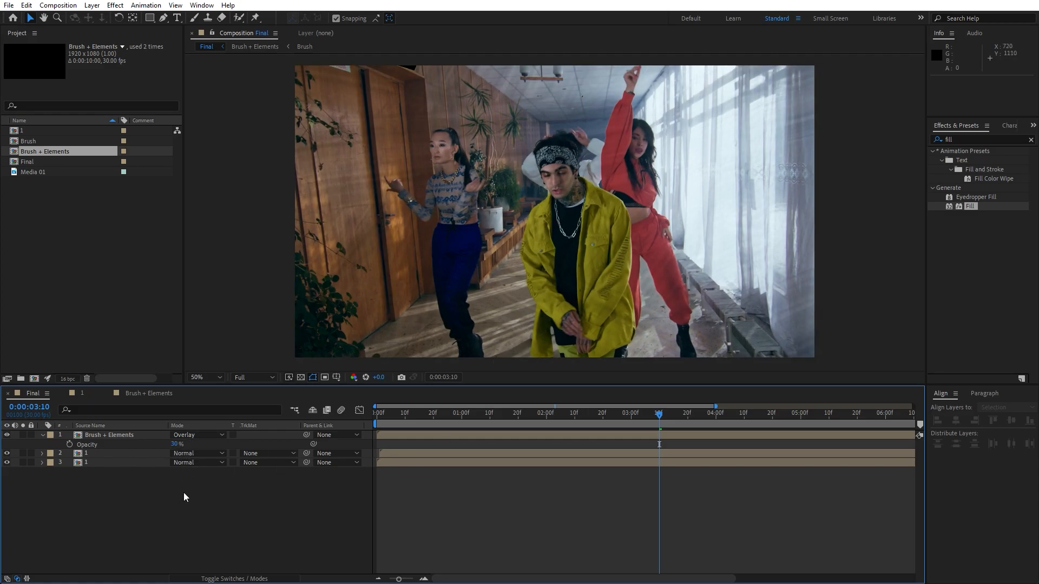
Duplicate the Brush + Elements layer in Final and set the upper copy's blending mode to Add
drag(408, 424, 537, 421)
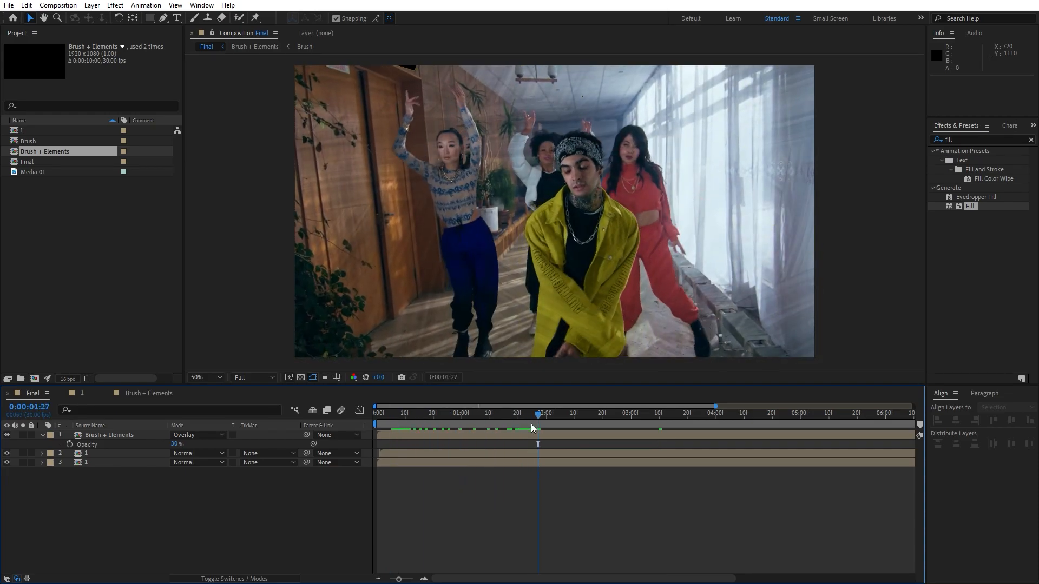
click(124, 436)
key(ctrl+d)
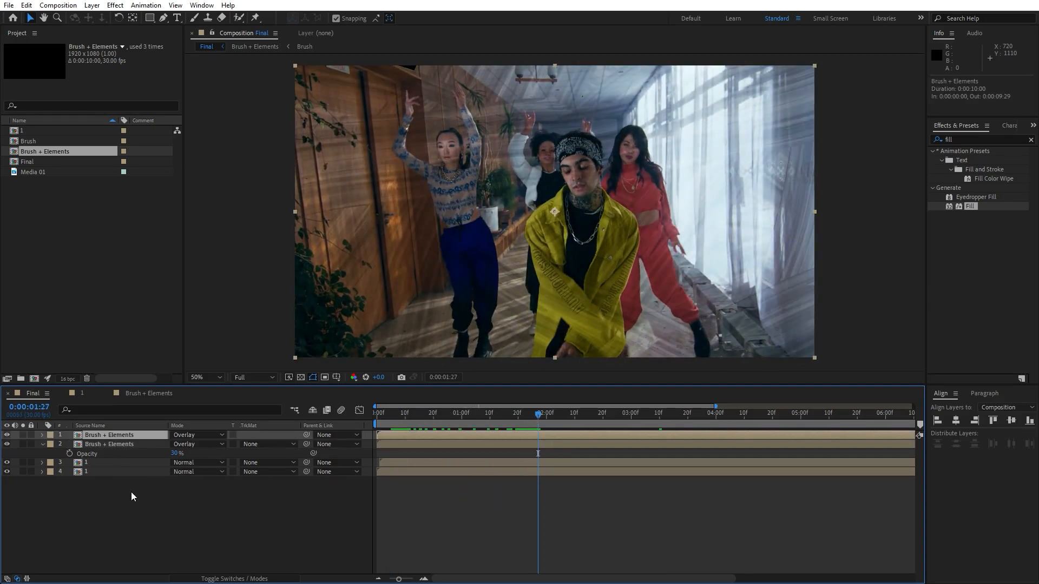
click(186, 436)
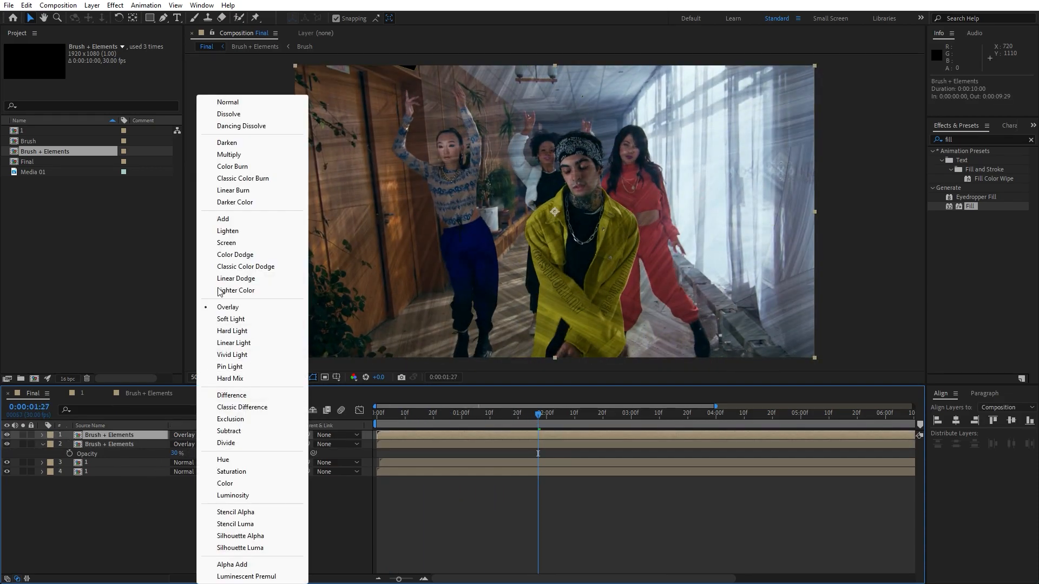
click(224, 219)
Rotate the upper Brush + Elements copy to 180° and set its opacity to 10%
key(r)
click(182, 444)
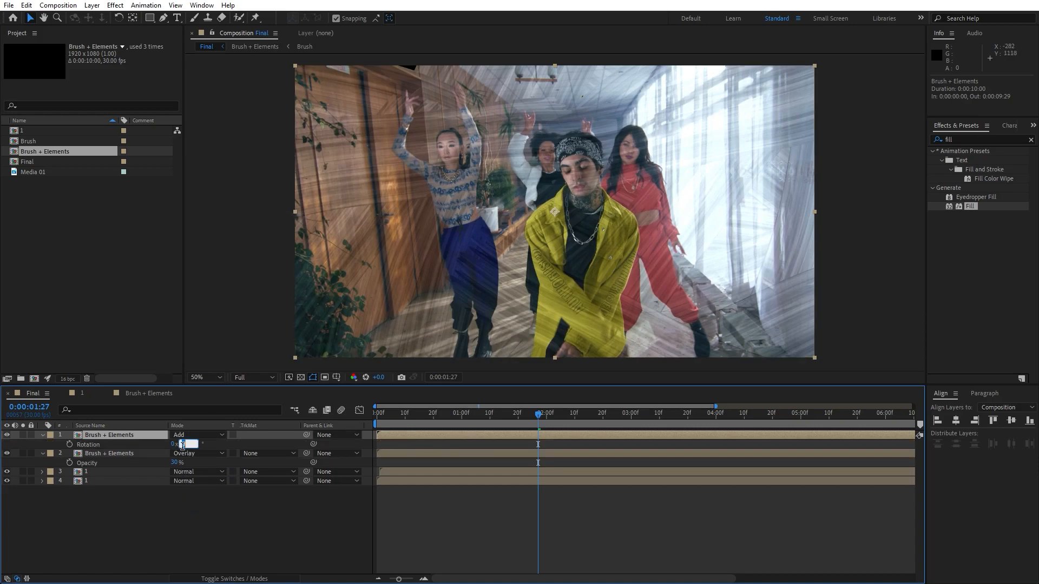
key(Return)
click(185, 527)
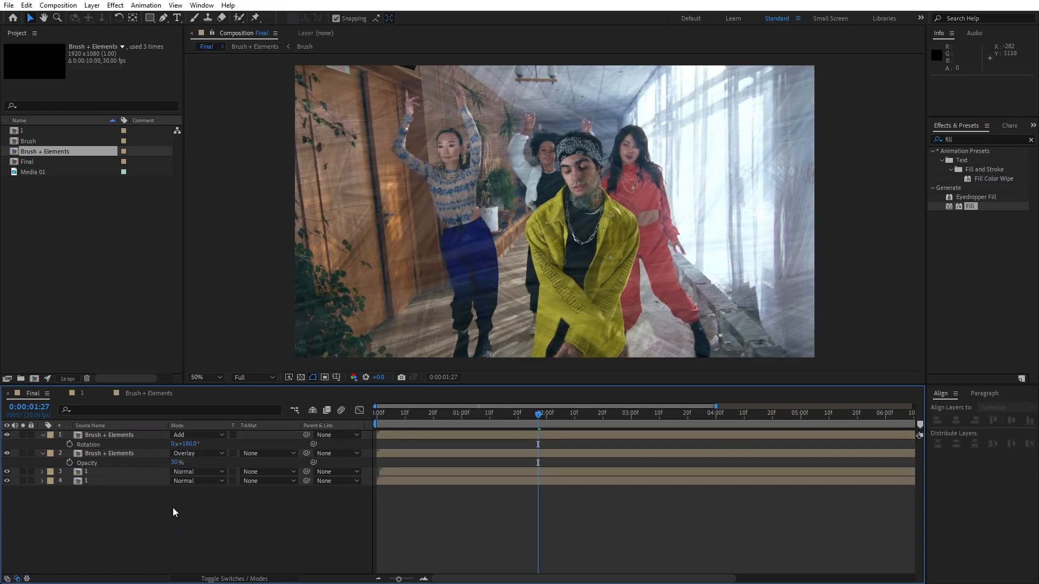
key(t)
click(176, 444)
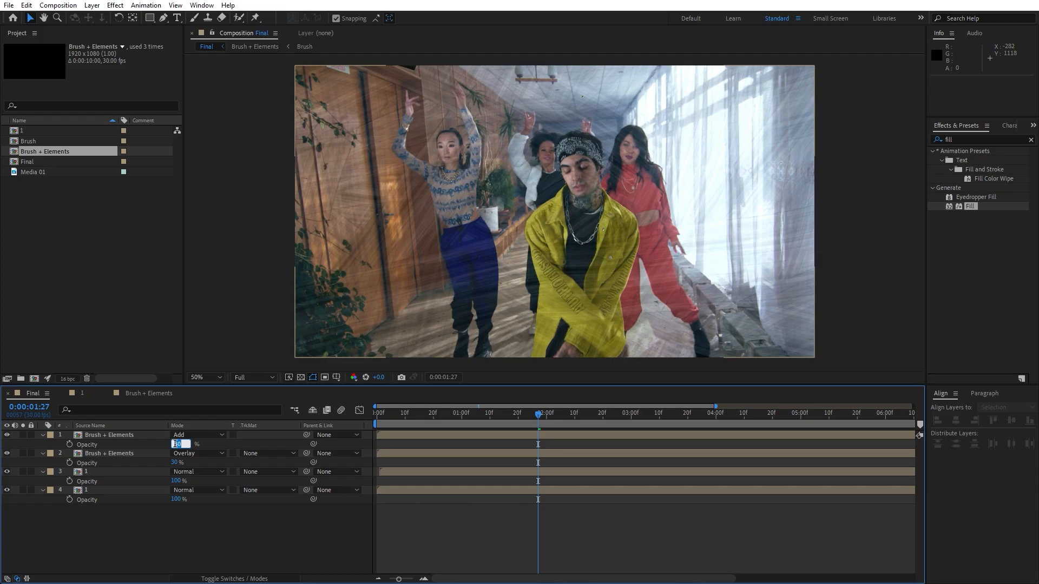
key(Return)
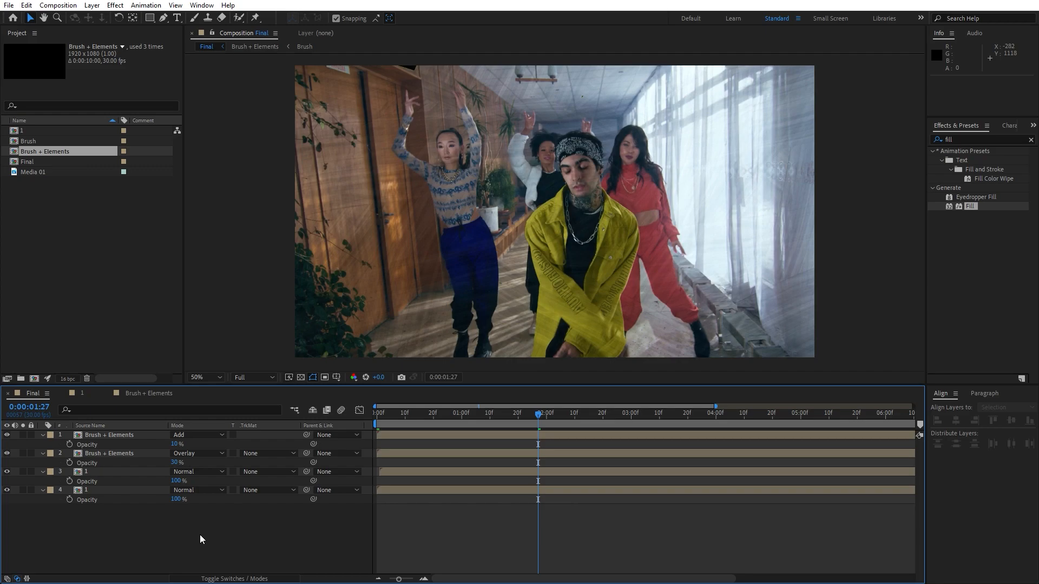
Play back and scrub the Final composition to examine the layered brush texture over the footage
key(space)
drag(522, 421, 573, 420)
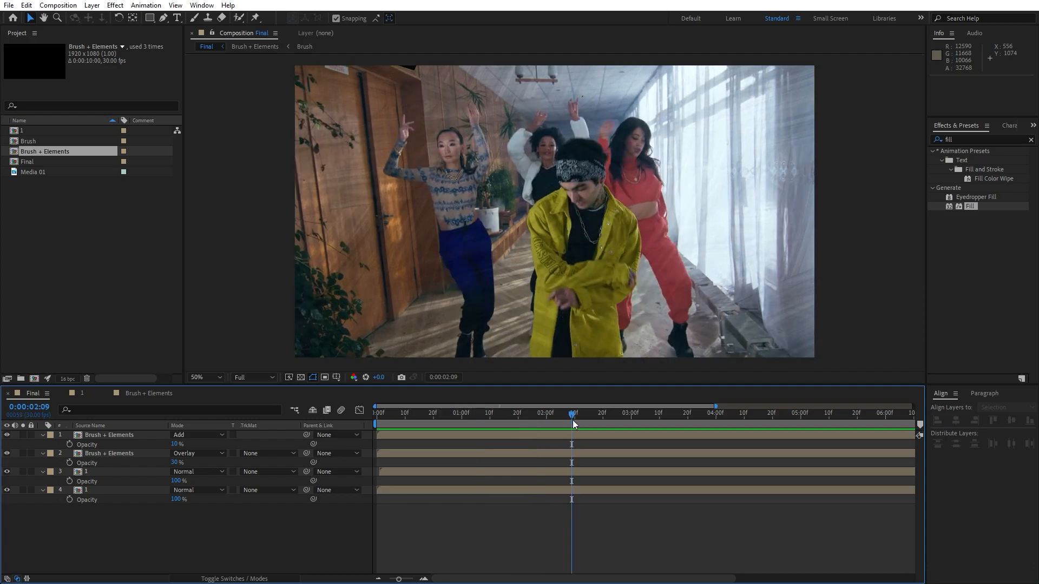
key(space)
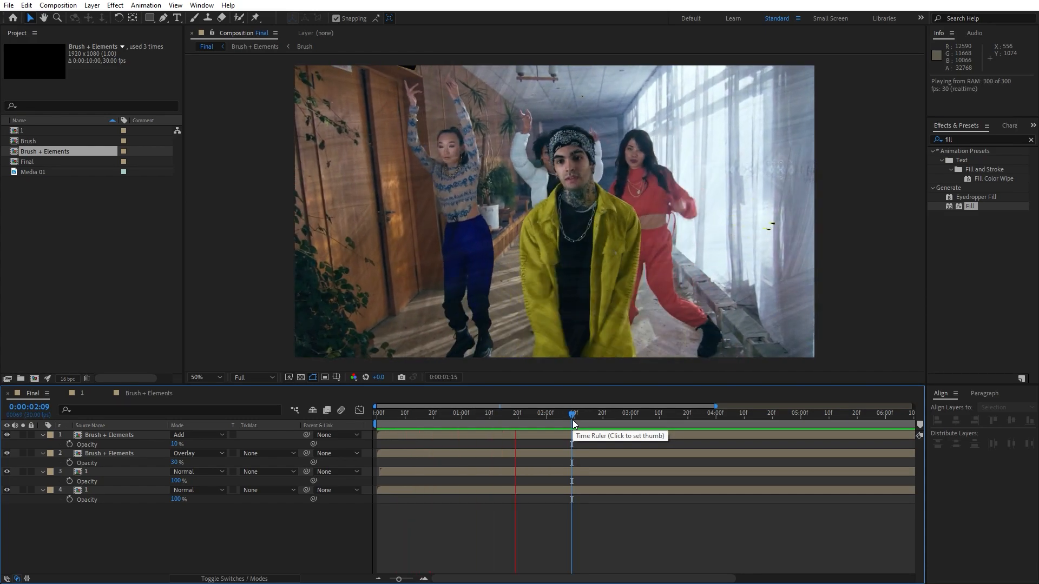
drag(522, 416, 585, 413)
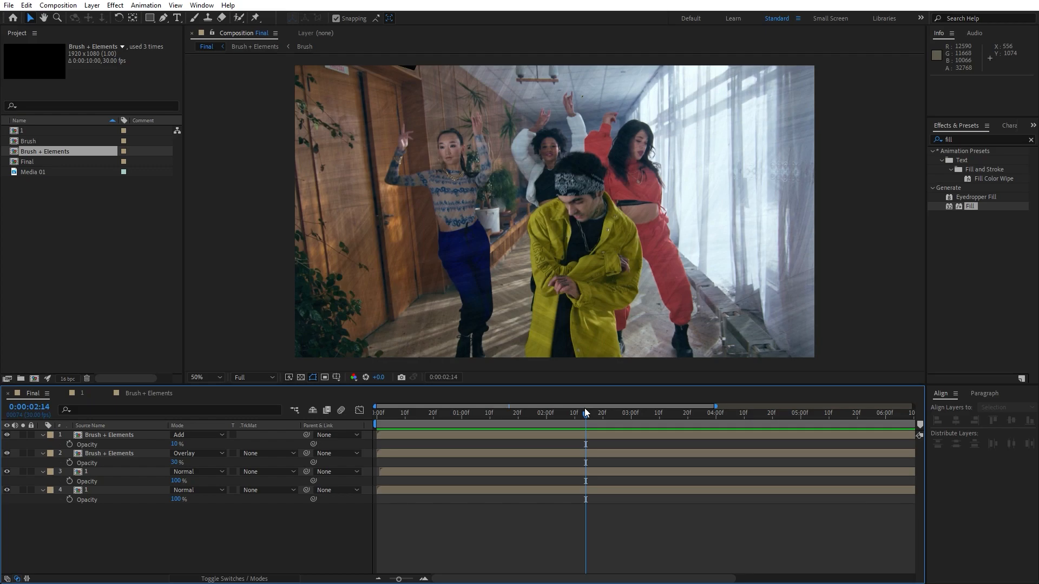